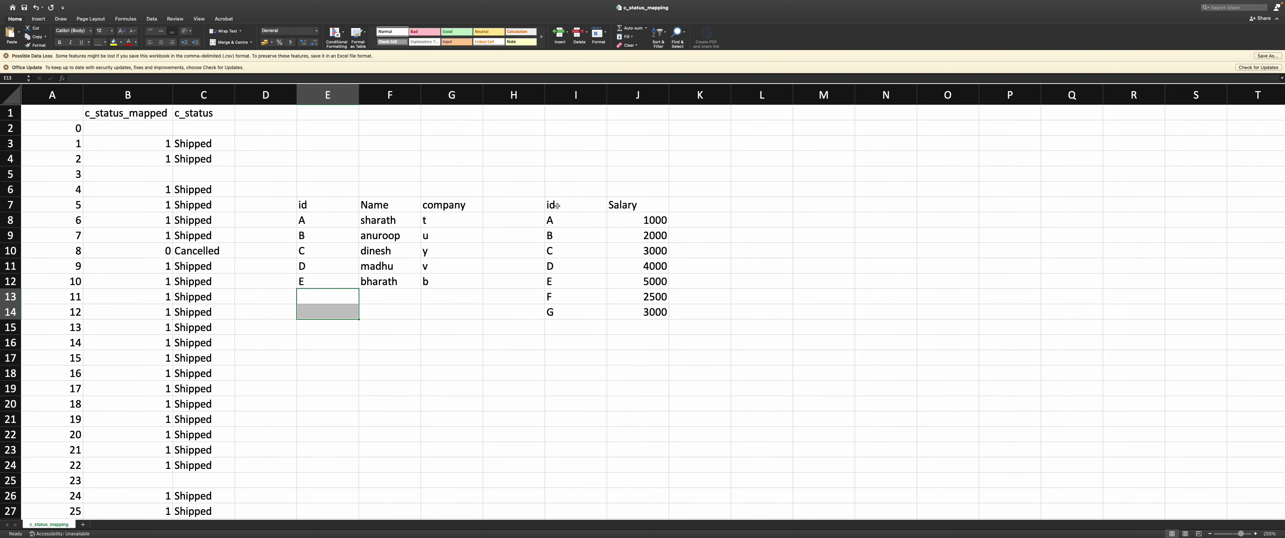
- Compare the company and salary tables in the worksheet with the SQL joins diagram open in the browser
left_click_drag(328, 95, 438, 108)
left_click_drag(576, 96, 662, 104)
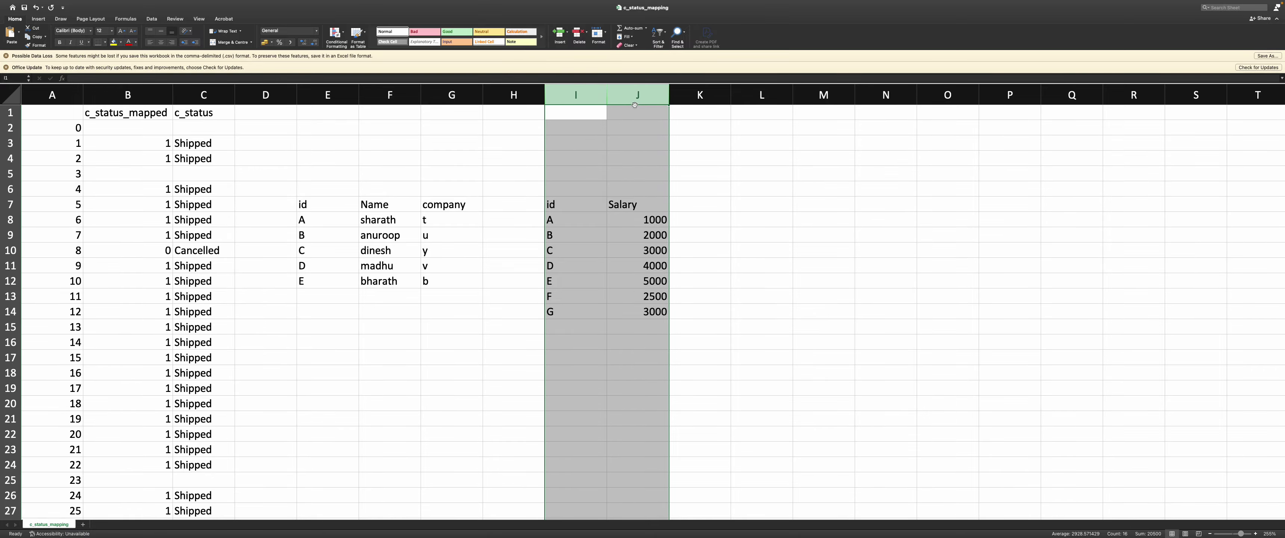
key("ctrl+Right")
key("ctrl+Right")
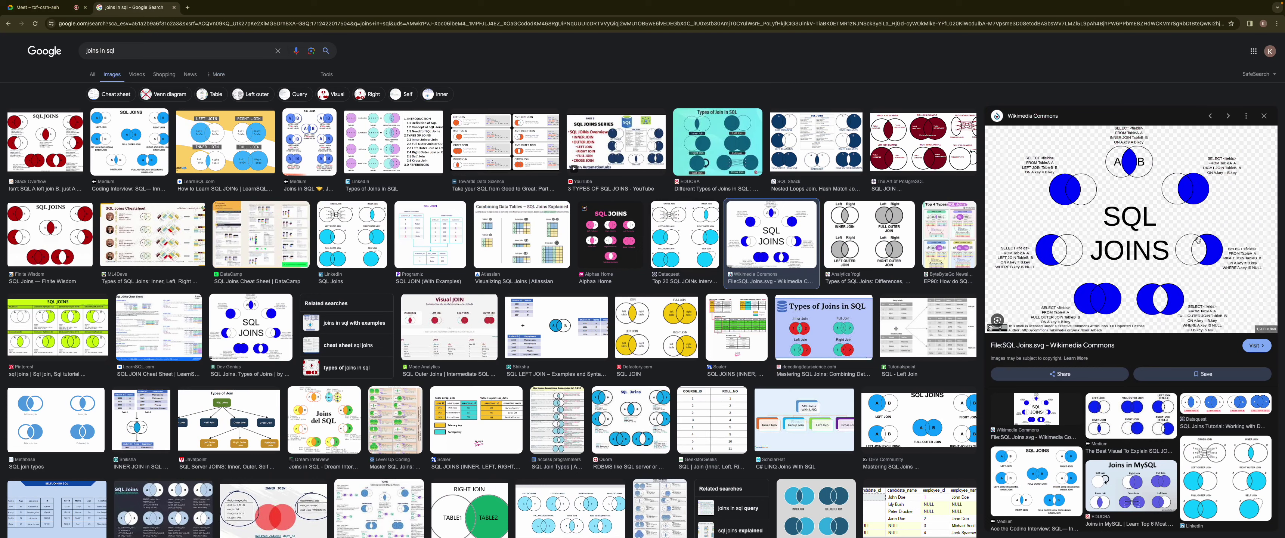
scroll(1193, 230, "down", 1)
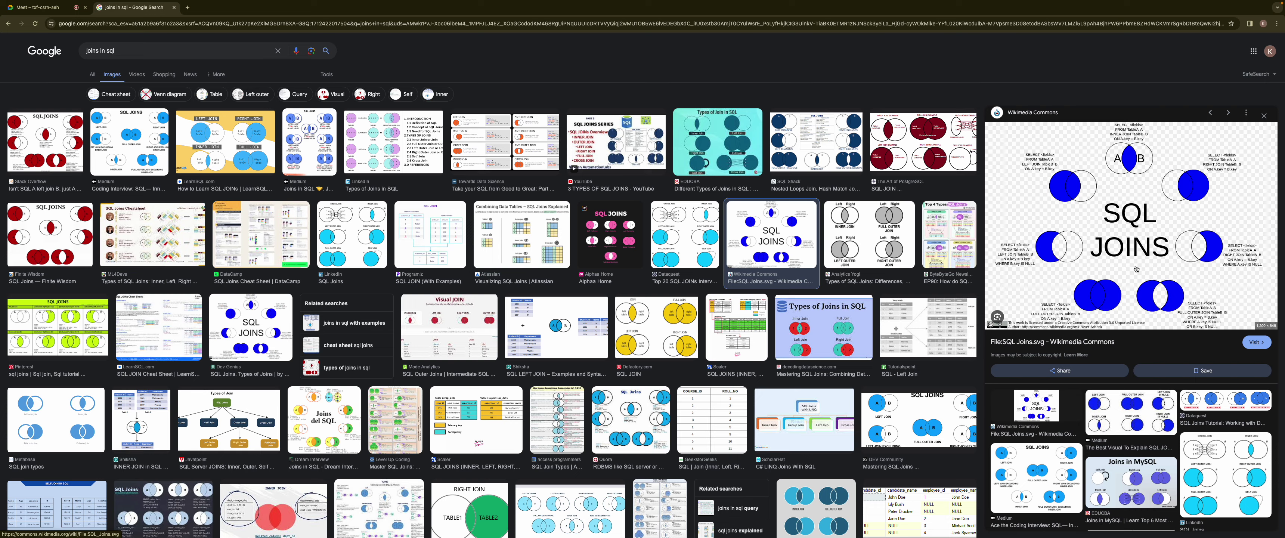
key("super+Tab")
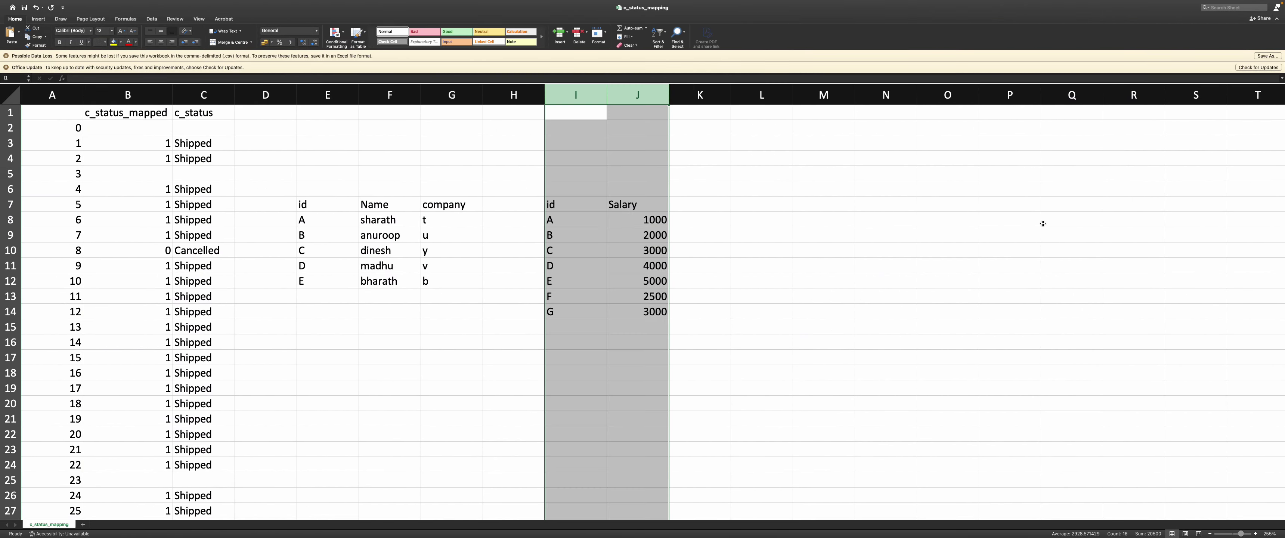
left_click(714, 294)
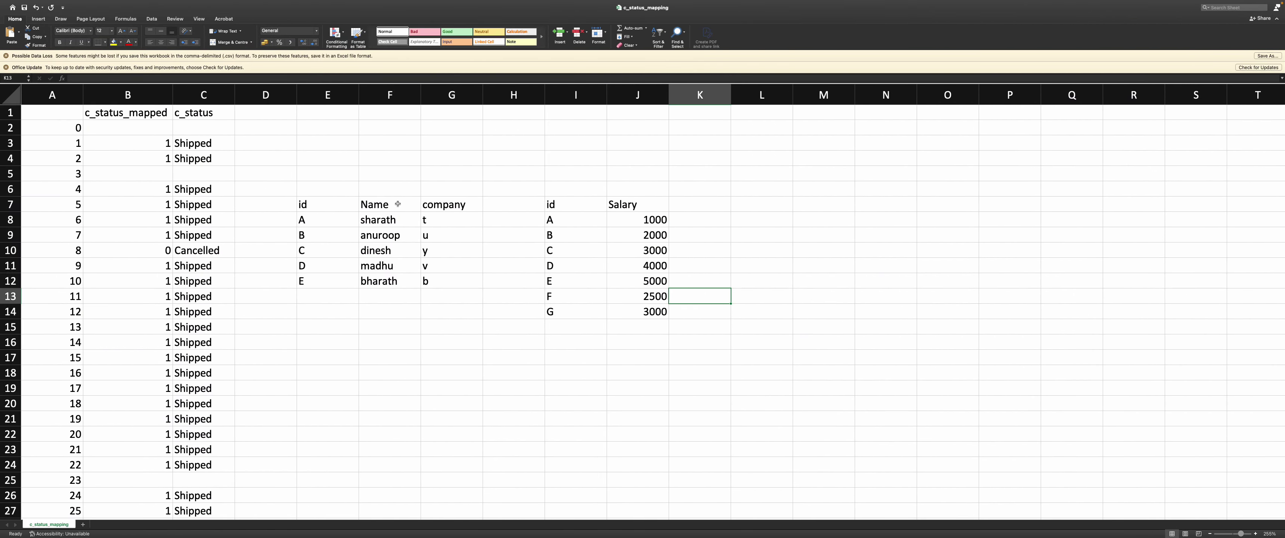
left_click_drag(389, 220, 629, 297)
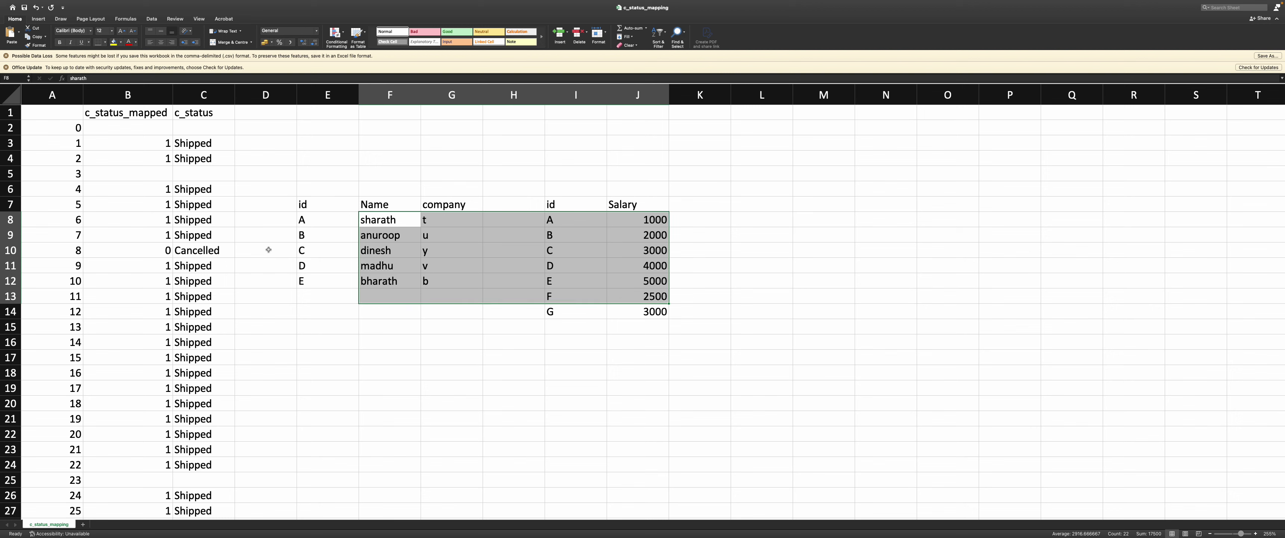
left_click(444, 265)
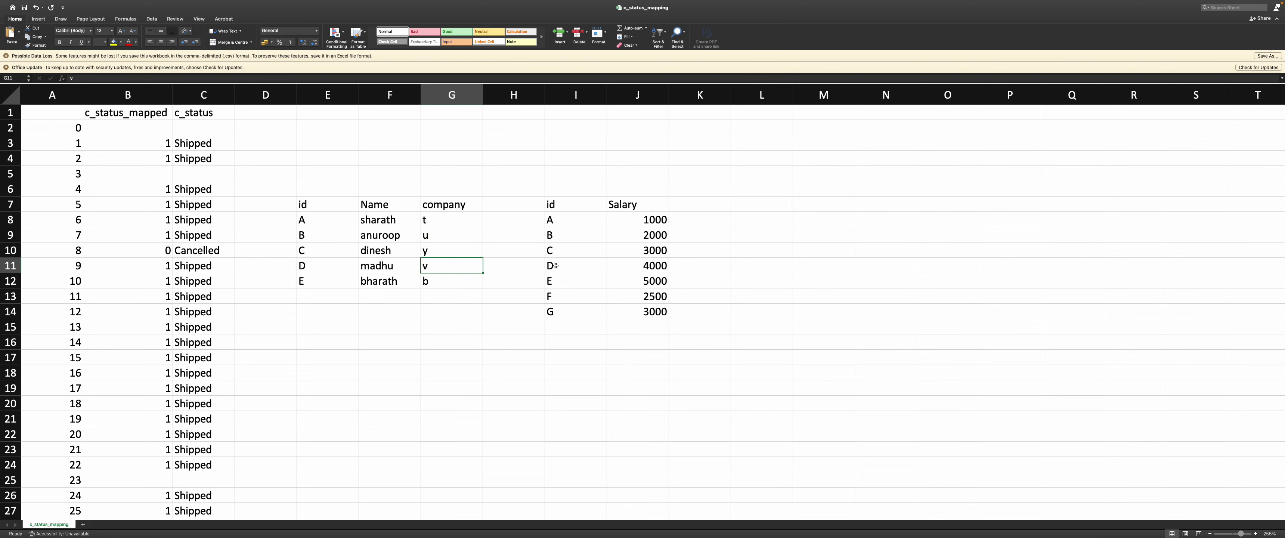
- Delete the D entry with its 4000 salary from the salary table, shifting the cells below it up
left_click_drag(553, 266, 635, 265)
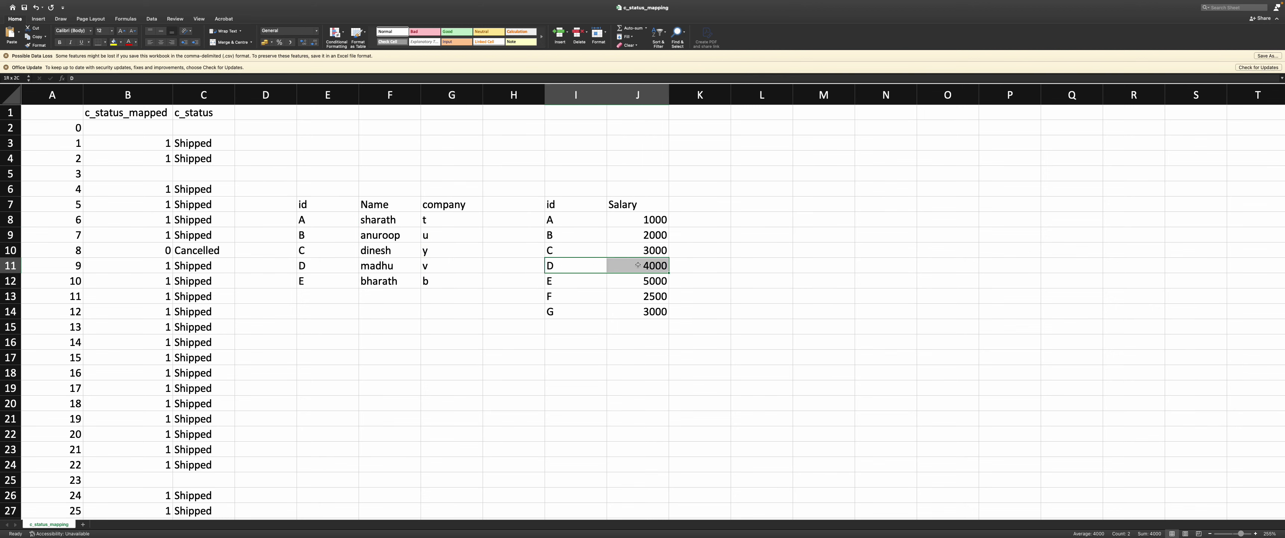
key("super+minus")
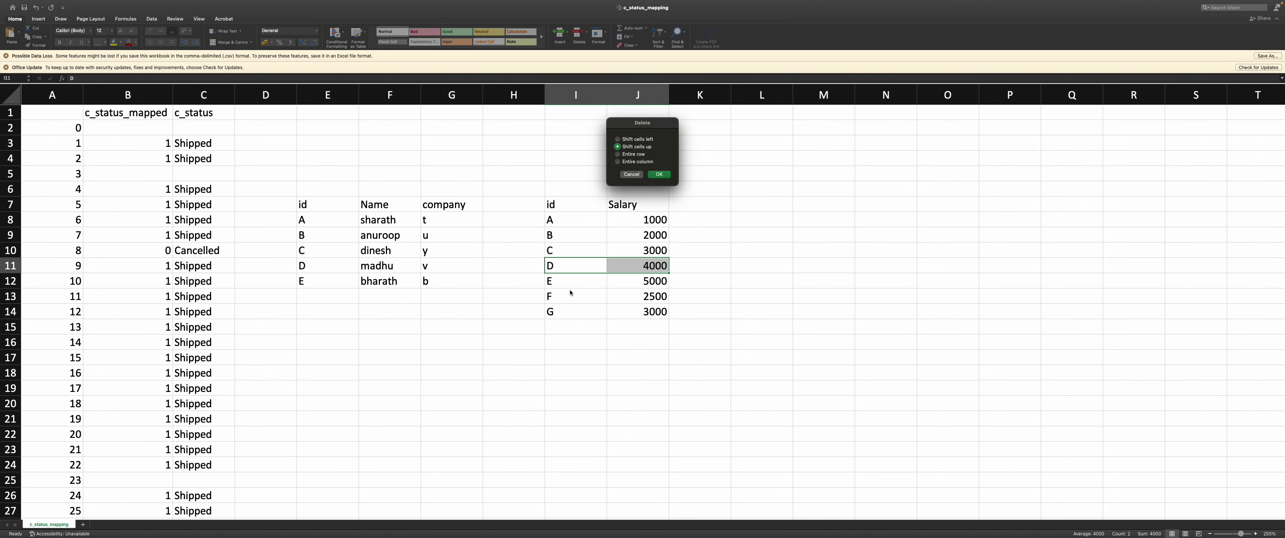
left_click(659, 175)
left_click(555, 269)
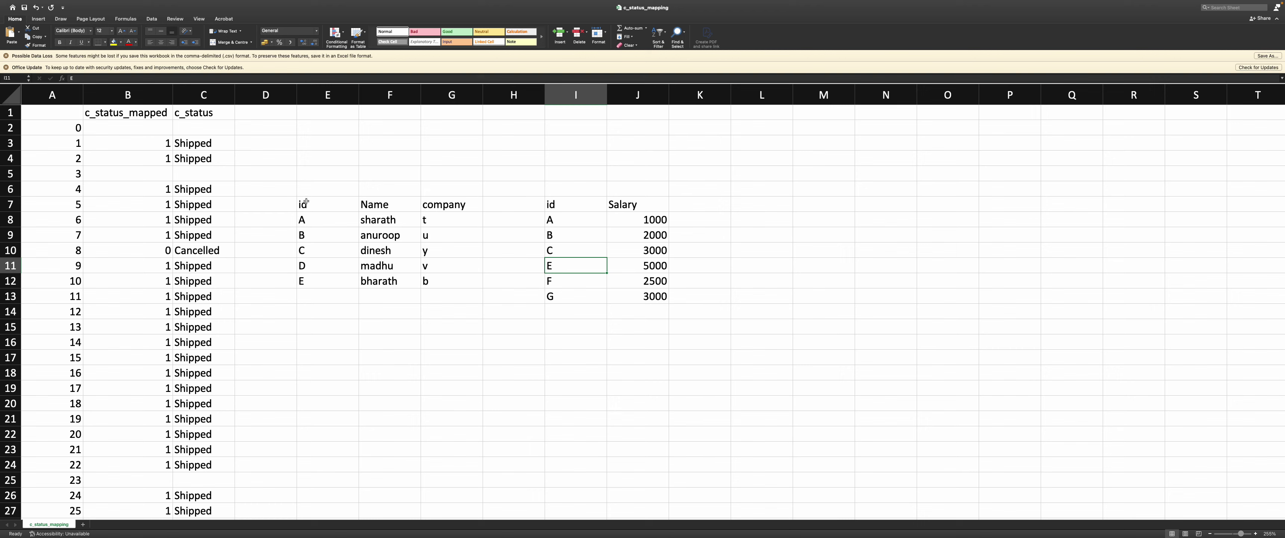
- Merge and center E6:G6 above the first table and title it "company table"
left_click_drag(355, 189, 466, 189)
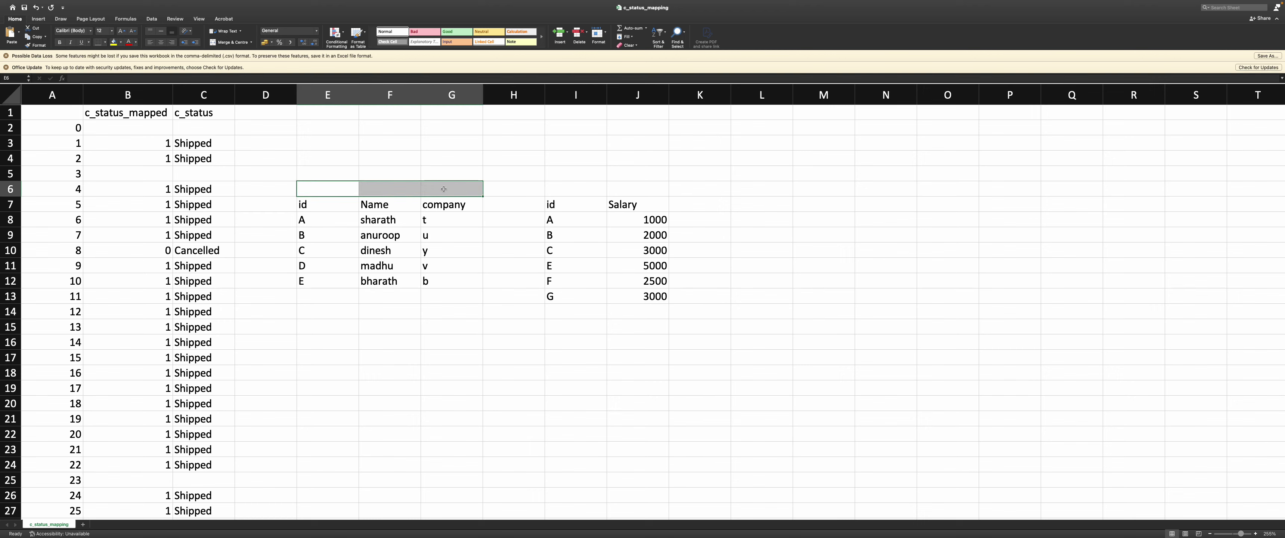
left_click(228, 42)
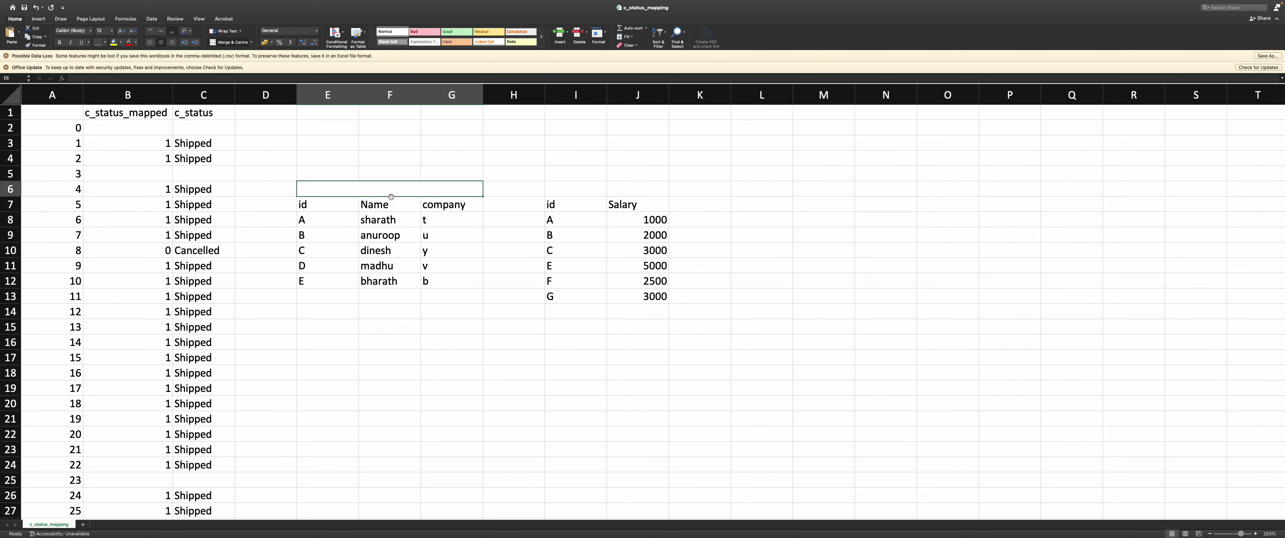
type("compay")
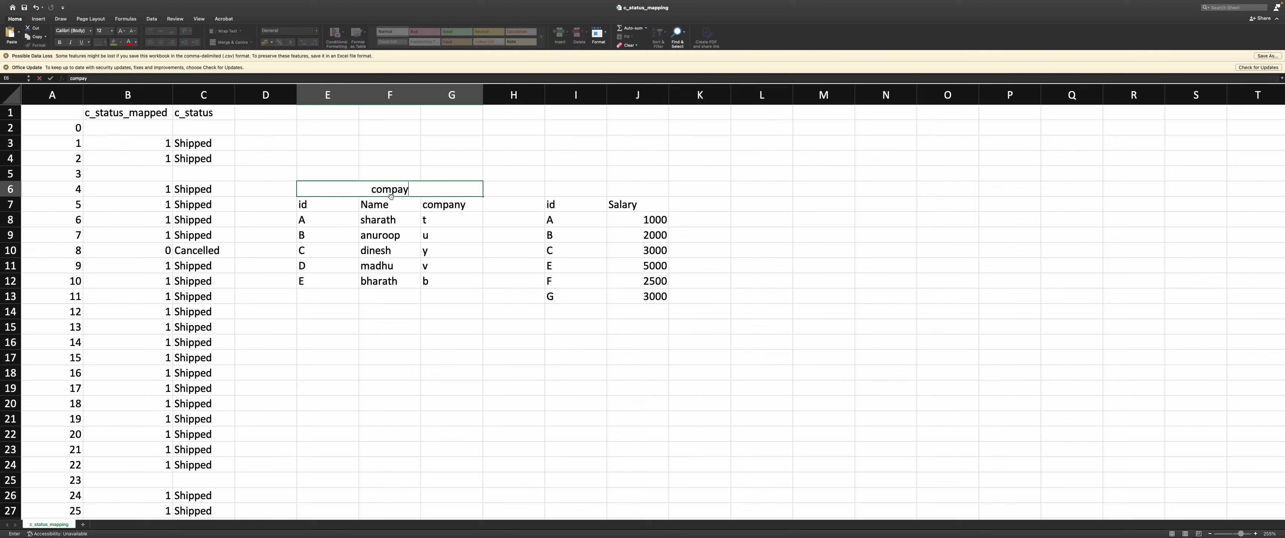
key("BackSpace")
type("ny table")
- Merge and center I6:J6 above the second table and title it "salary"
left_click_drag(580, 183, 653, 189)
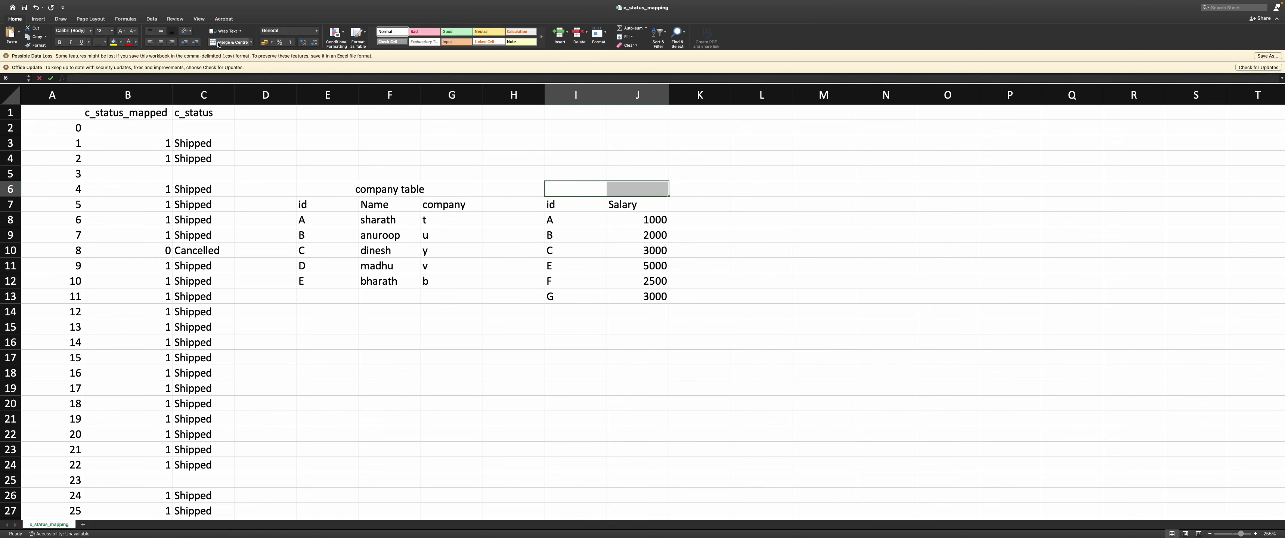
left_click(218, 44)
type("sal")
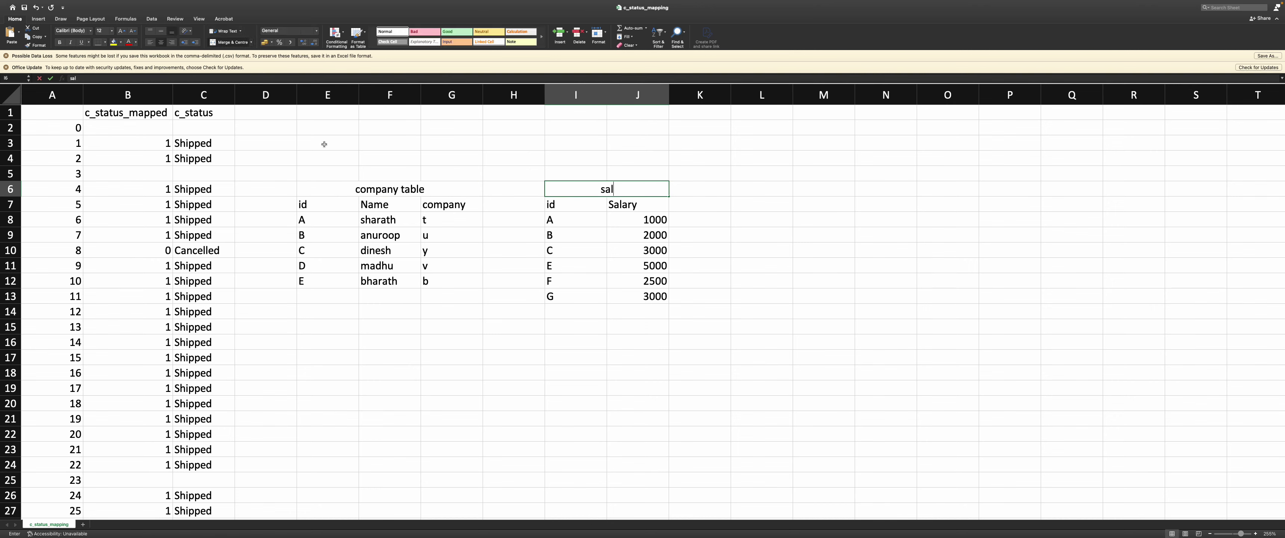
type("ary")
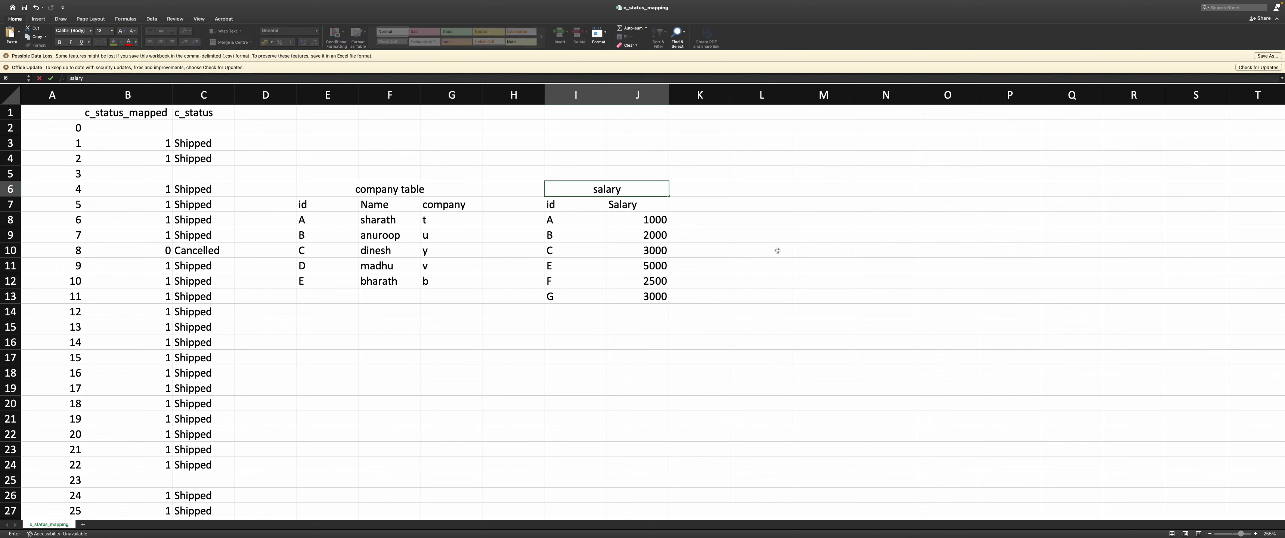
left_click(778, 250)
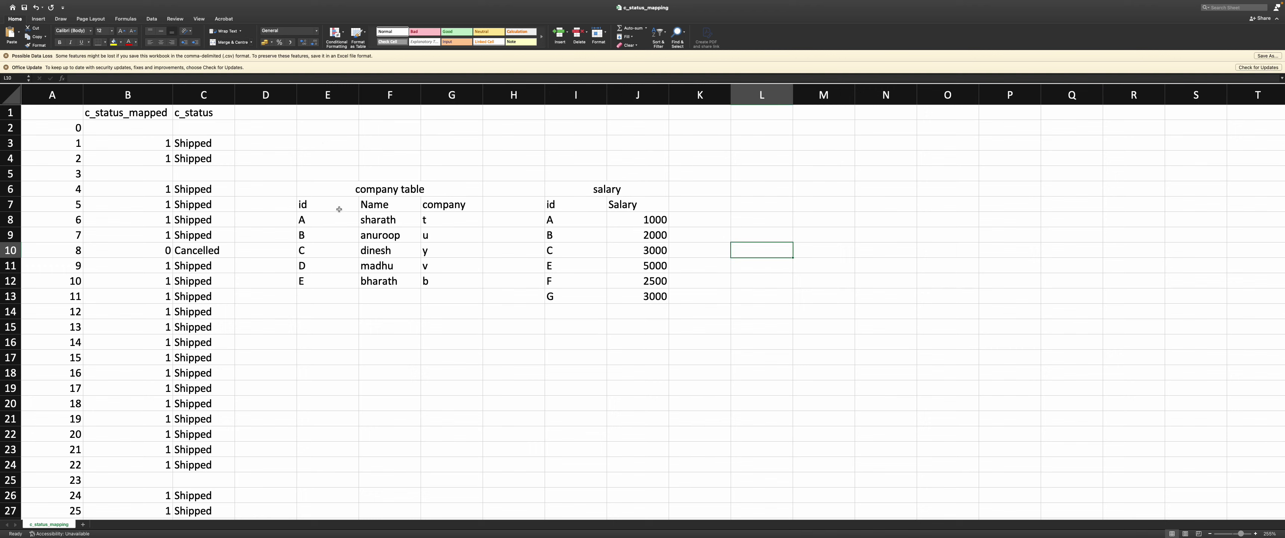
- Merge and center L6:O6 and enter the title "Company & salary" for the combined table
left_click_drag(352, 203, 645, 281)
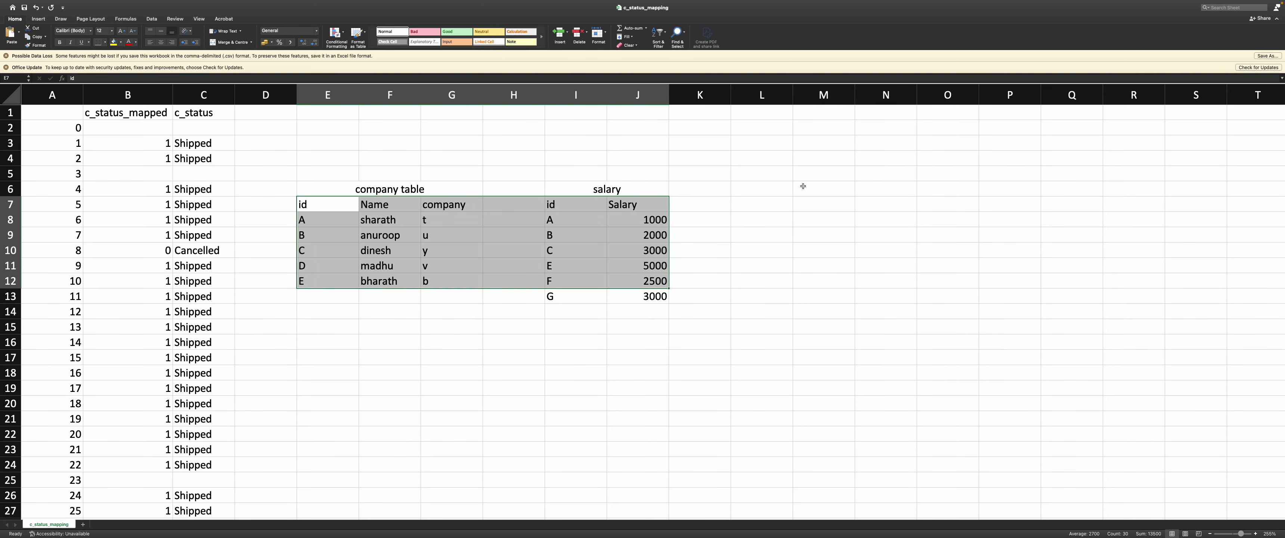
left_click_drag(769, 189, 943, 186)
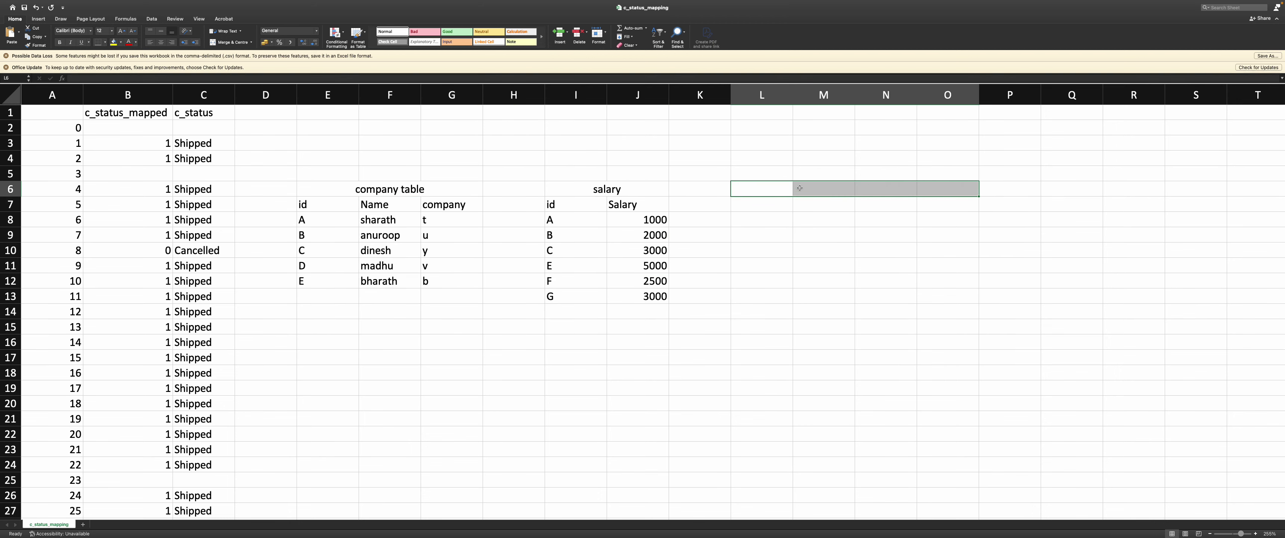
left_click(225, 40)
type("Compay")
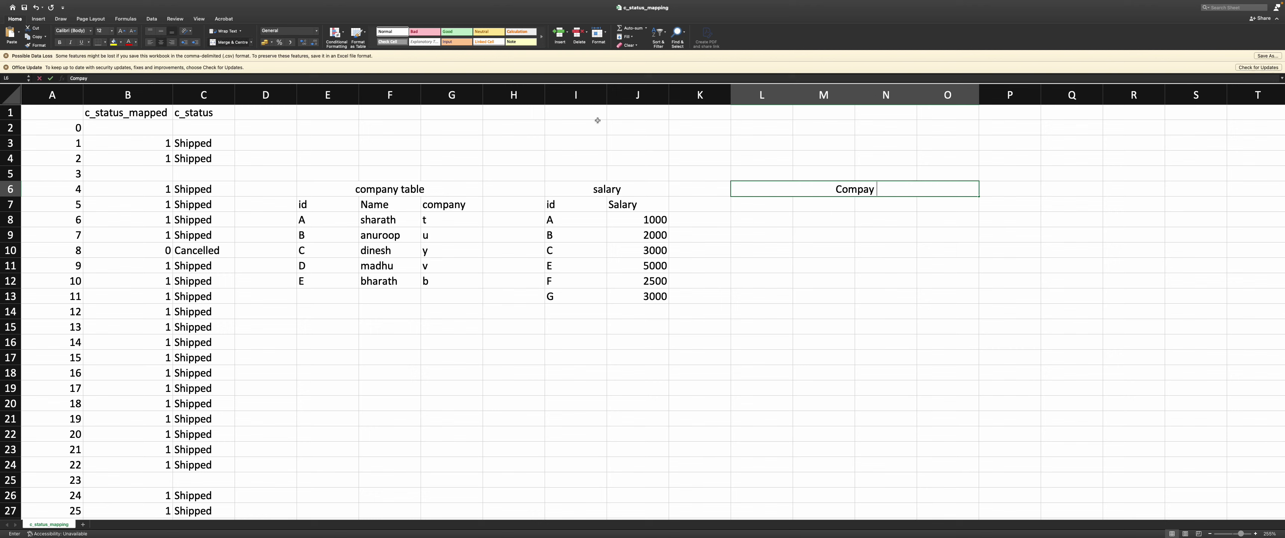
key("BackSpace")
type("ny & salary")
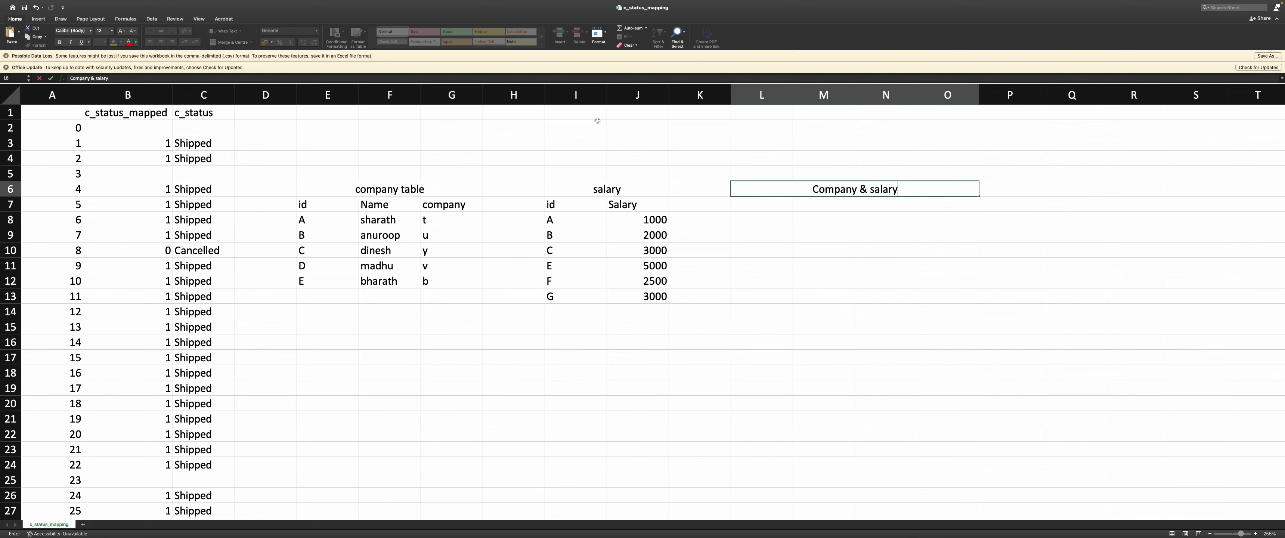
left_click(748, 250)
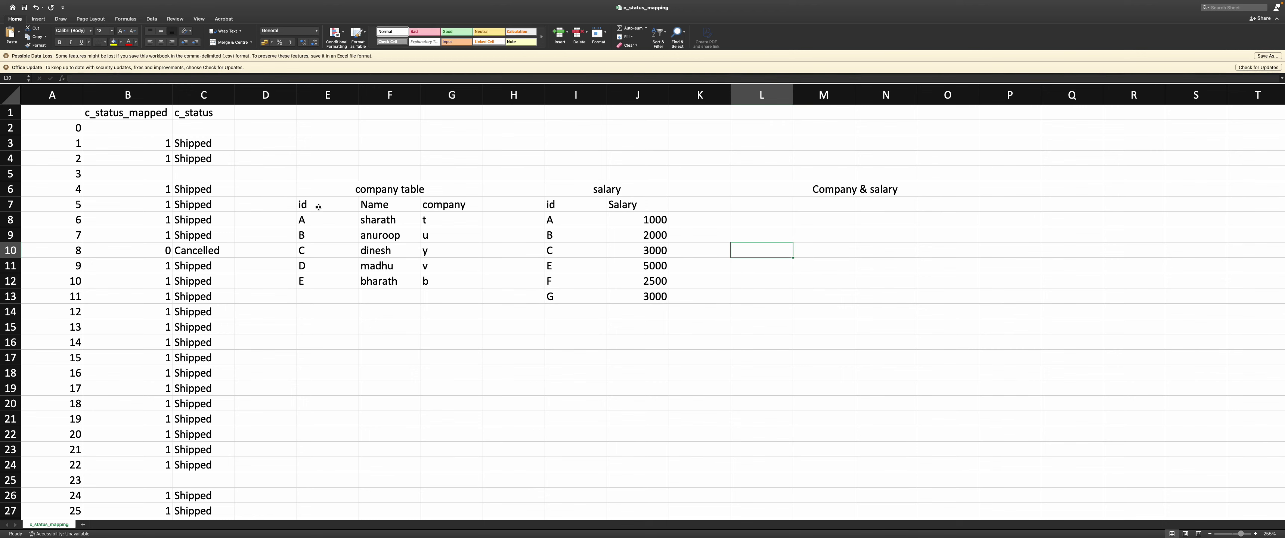
- Copy the company table's id column, including its header, from E7:E12 into L7:L12 under the combined title
left_click_drag(318, 207, 319, 283)
key("super+c")
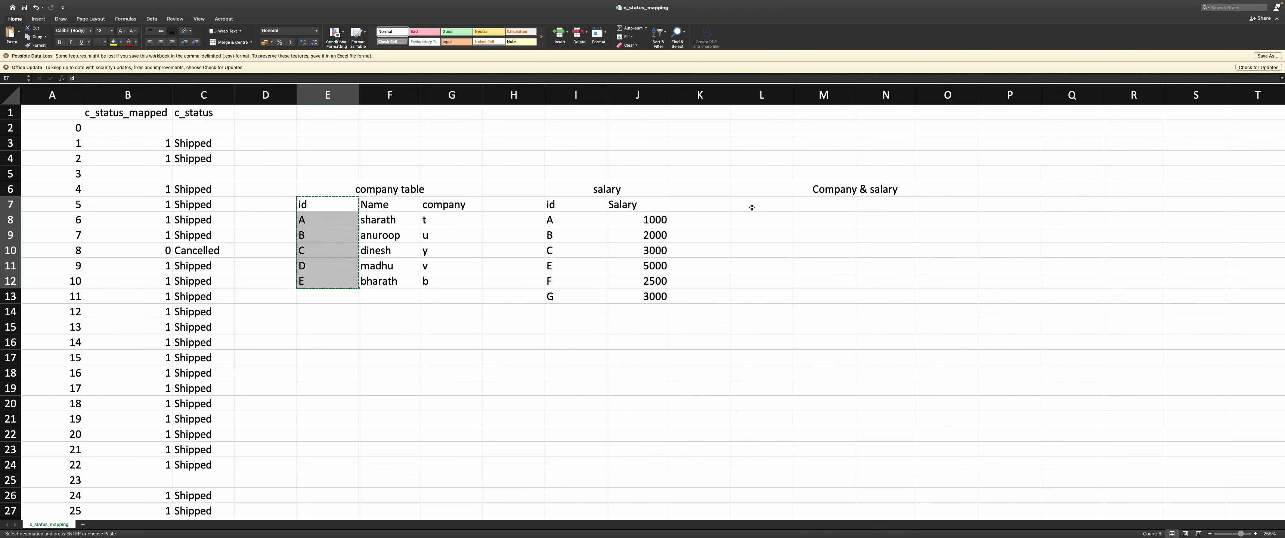
left_click(752, 207)
key("super+v")
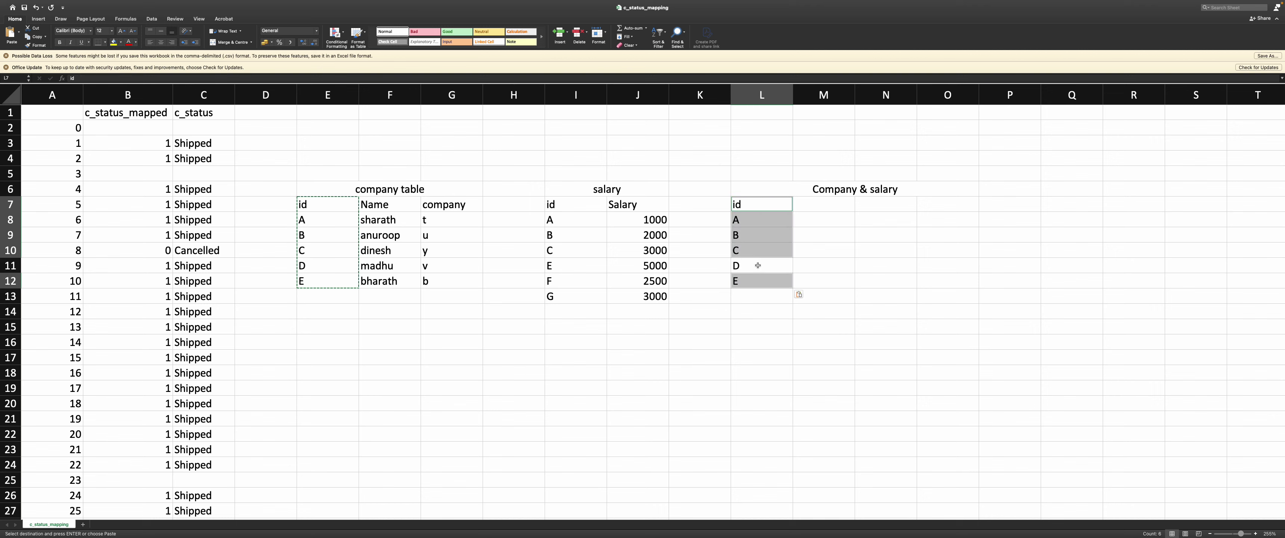
left_click(758, 247)
key("Escape")
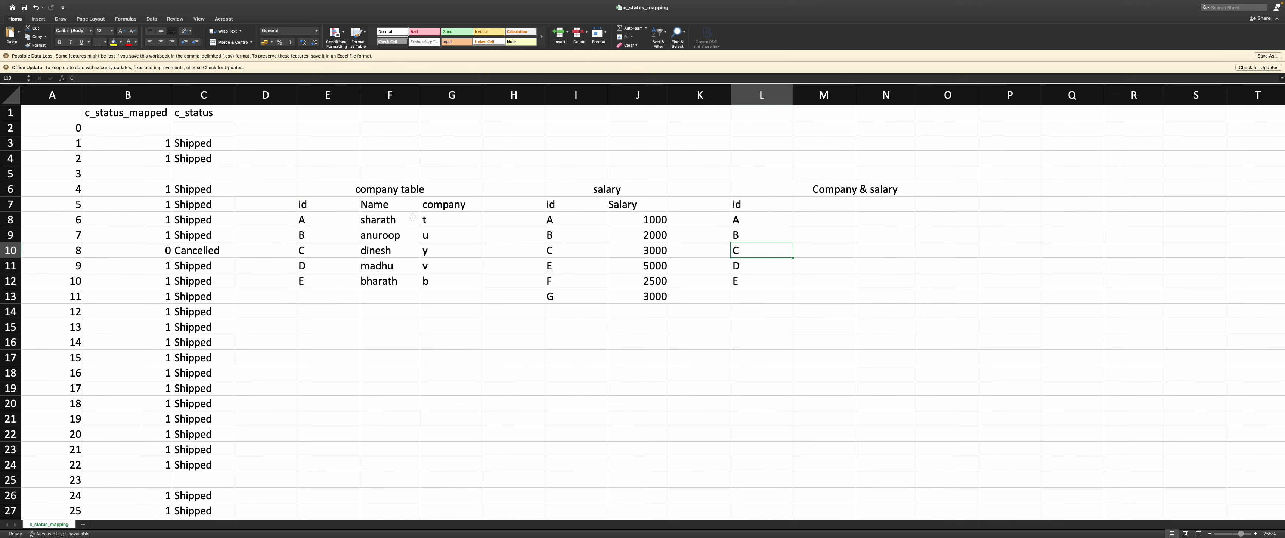
- Copy the names in F8:F12 of the company table, without the header
left_click_drag(412, 216, 394, 283)
key("super+c")
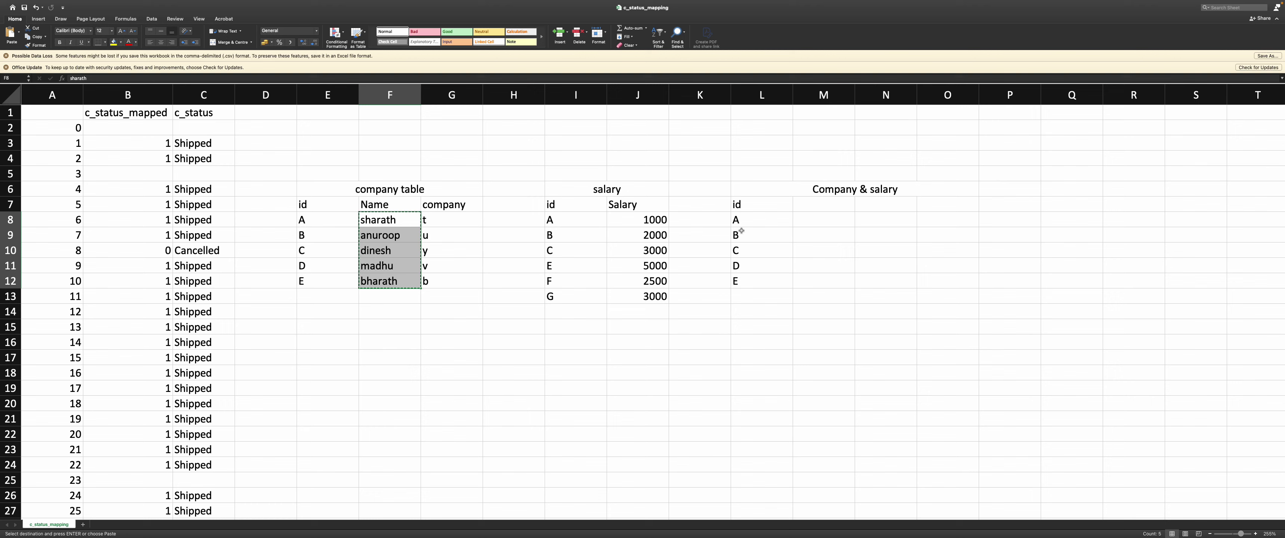
left_click(826, 205)
key("super+v")
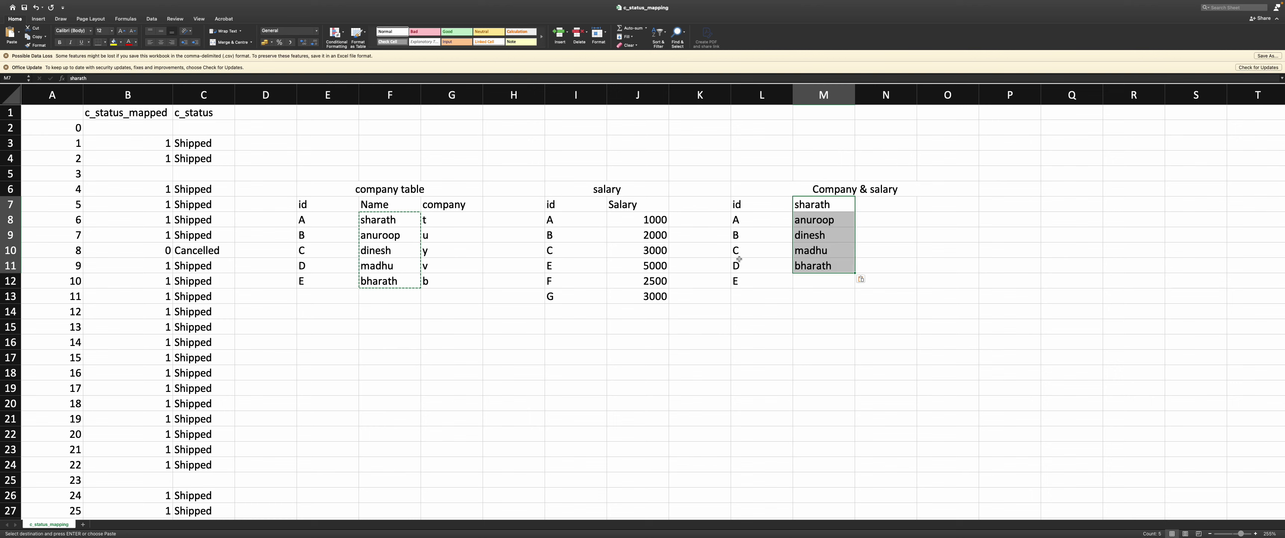
key("super+z")
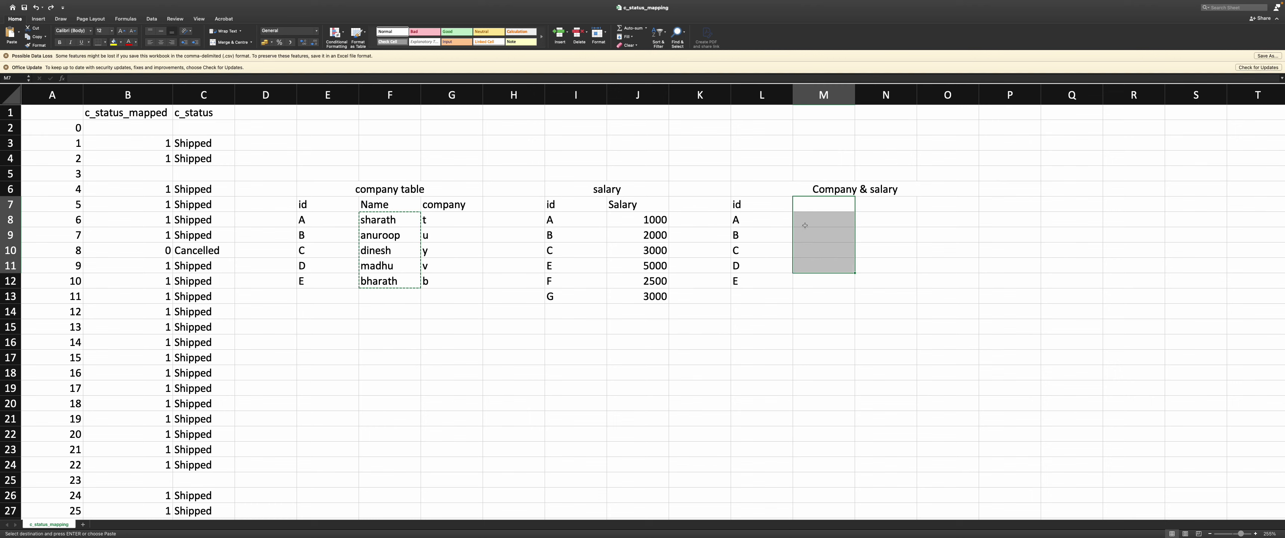
- Paste the copied names into the combined table from M8 and duplicate the Name header into M7
left_click(801, 225)
key("super+v")
left_click(398, 208)
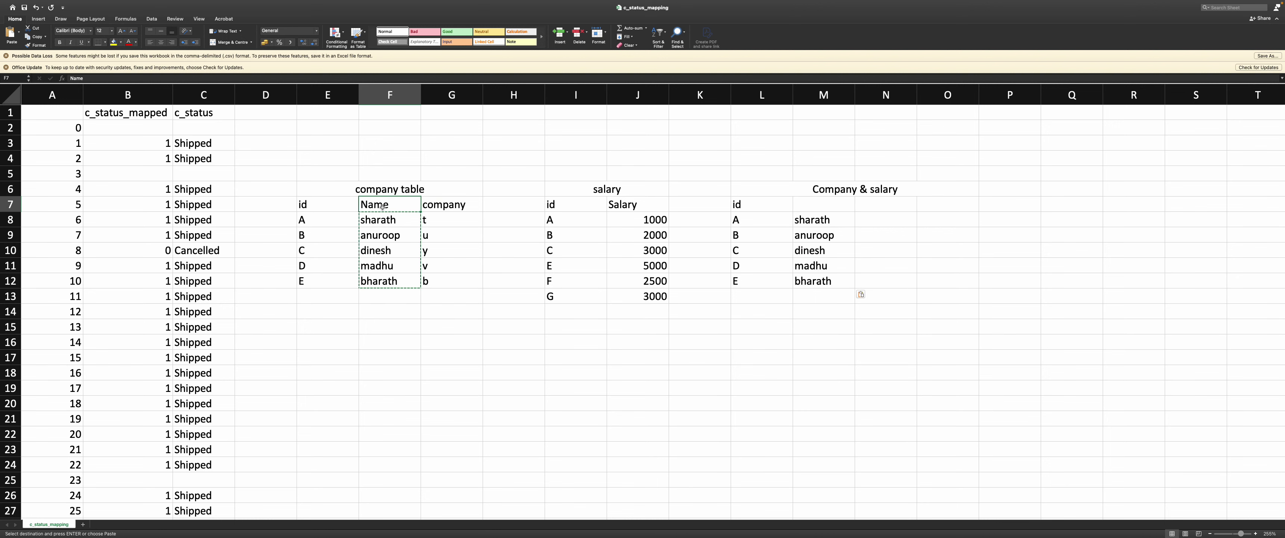
key("super+c")
left_click(819, 205)
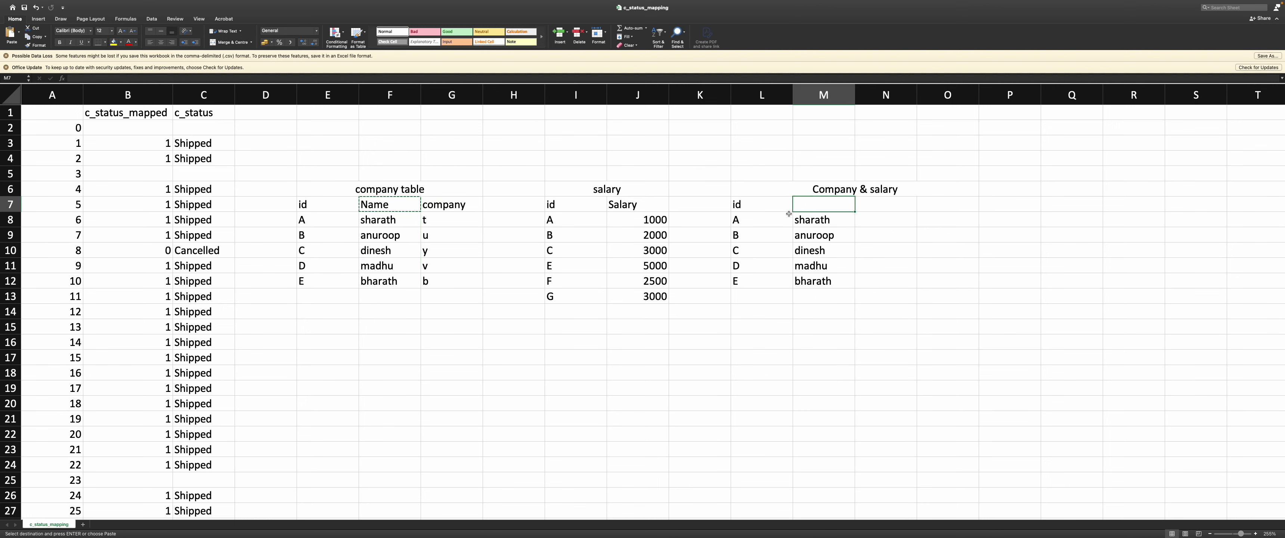
key("super+v")
- Copy the company header and its five values from G7:G12 into N7:N12 of the combined table
left_click(436, 205)
key("super+c")
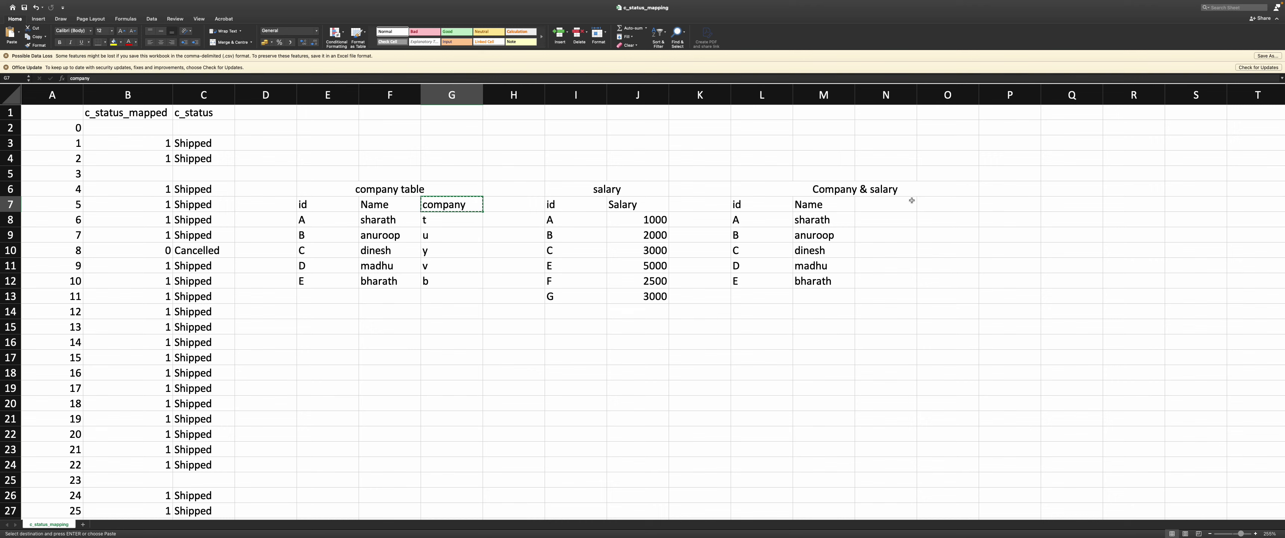
left_click(910, 202)
key("super+v")
left_click_drag(458, 215, 457, 282)
key("super+c")
left_click_drag(879, 220, 882, 281)
key("super+v")
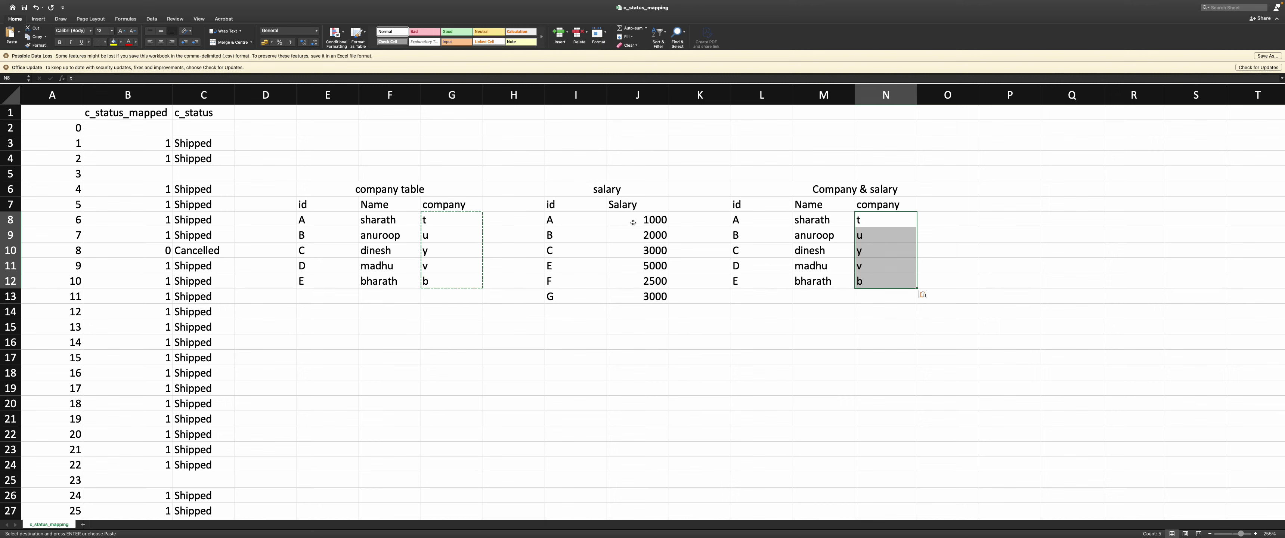
left_click_drag(634, 223, 643, 266)
key("Escape")
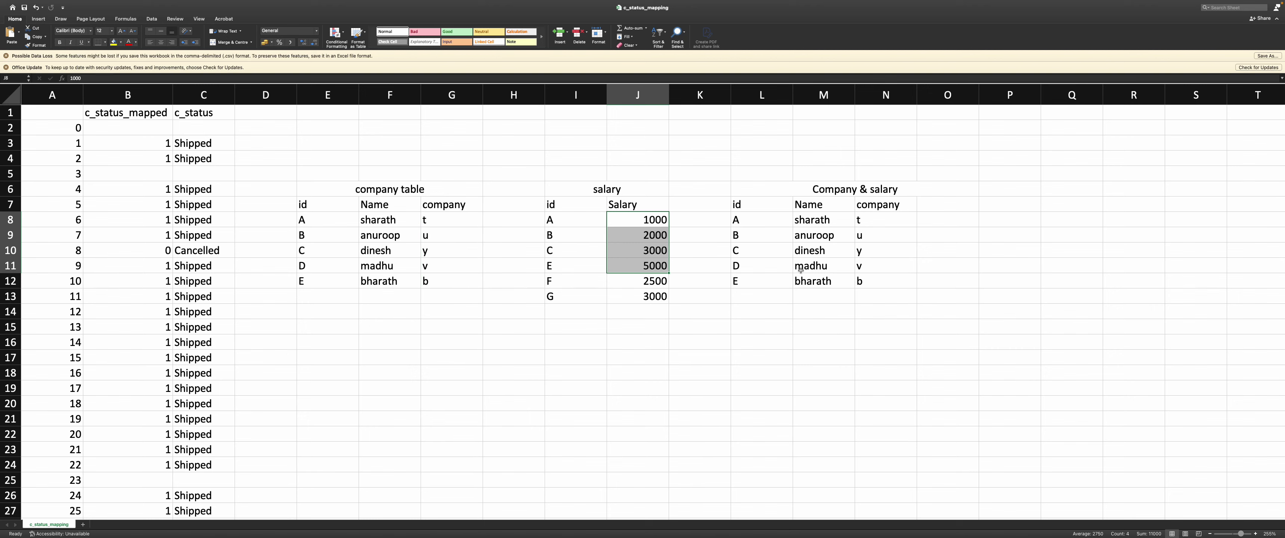
left_click(801, 270)
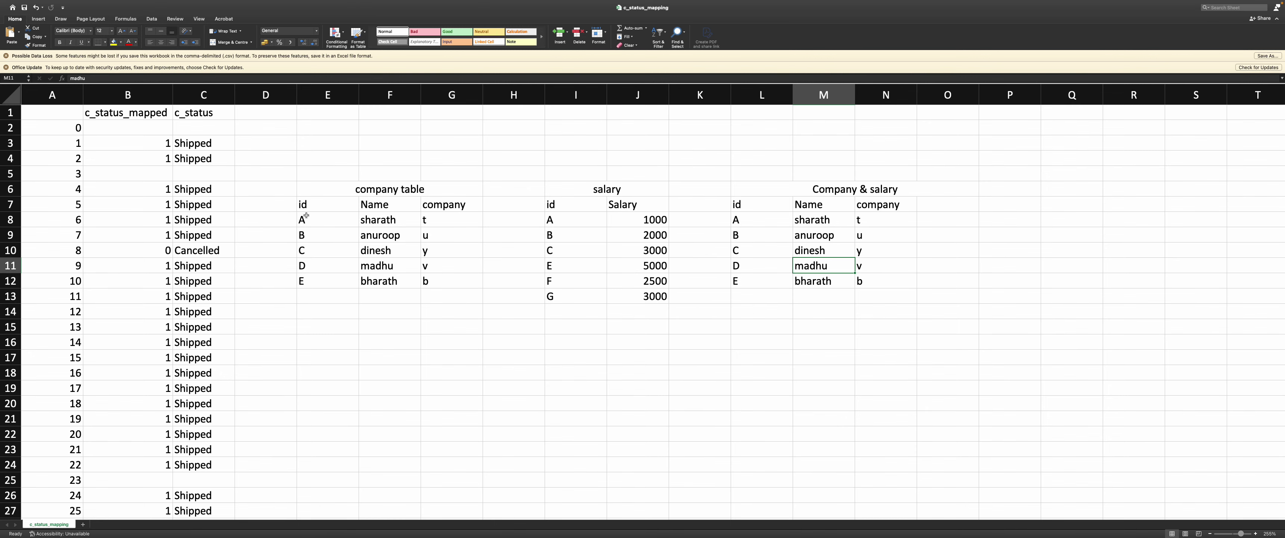
left_click(557, 96)
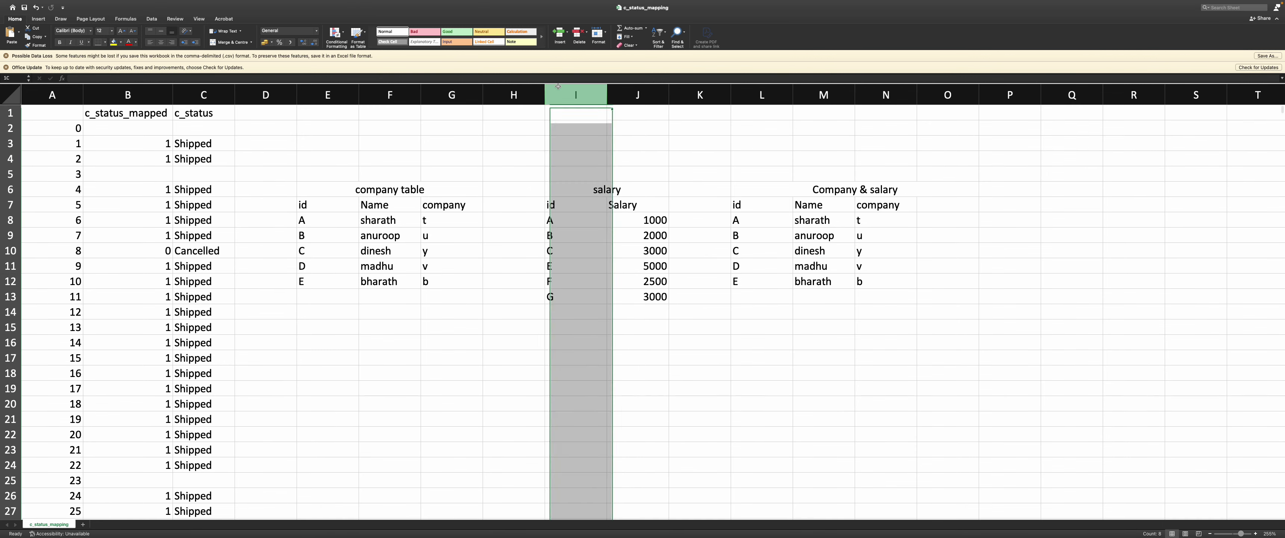
- Compare the ids in the company table with those in the salary table to see which match
left_click(322, 96)
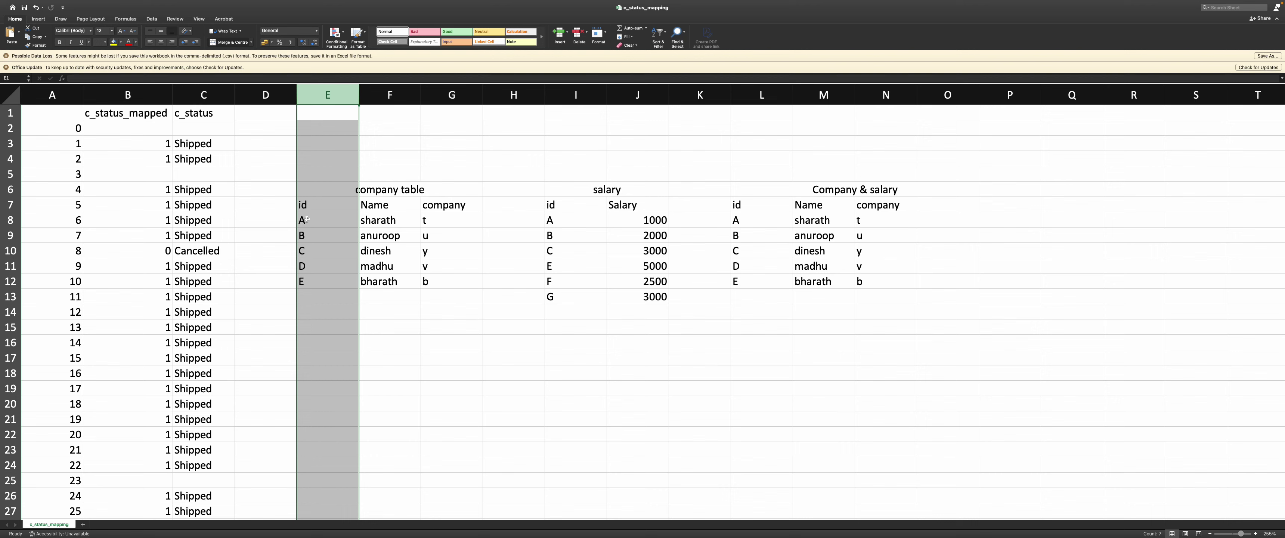
left_click(306, 219)
left_click(559, 218)
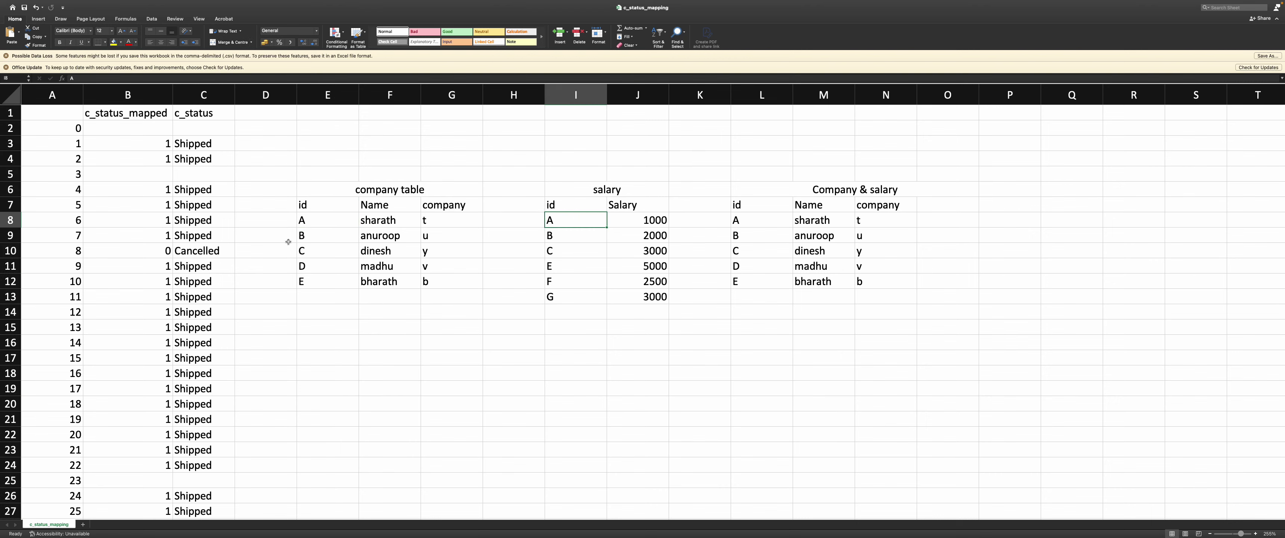
left_click(305, 237)
left_click(561, 239)
left_click(314, 254)
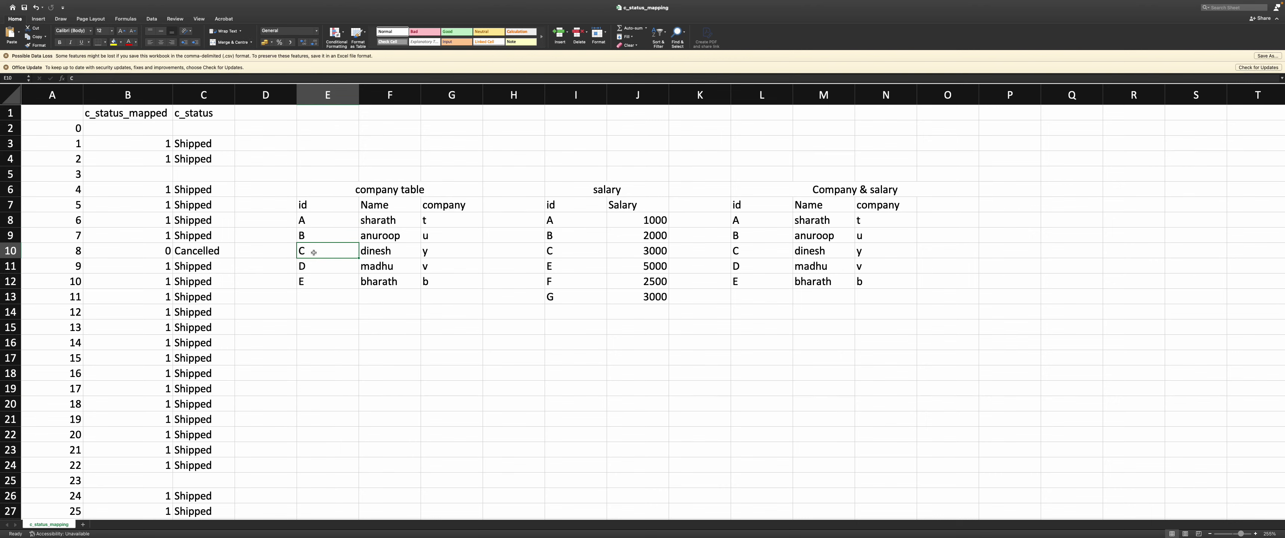
left_click(572, 252)
left_click(327, 269)
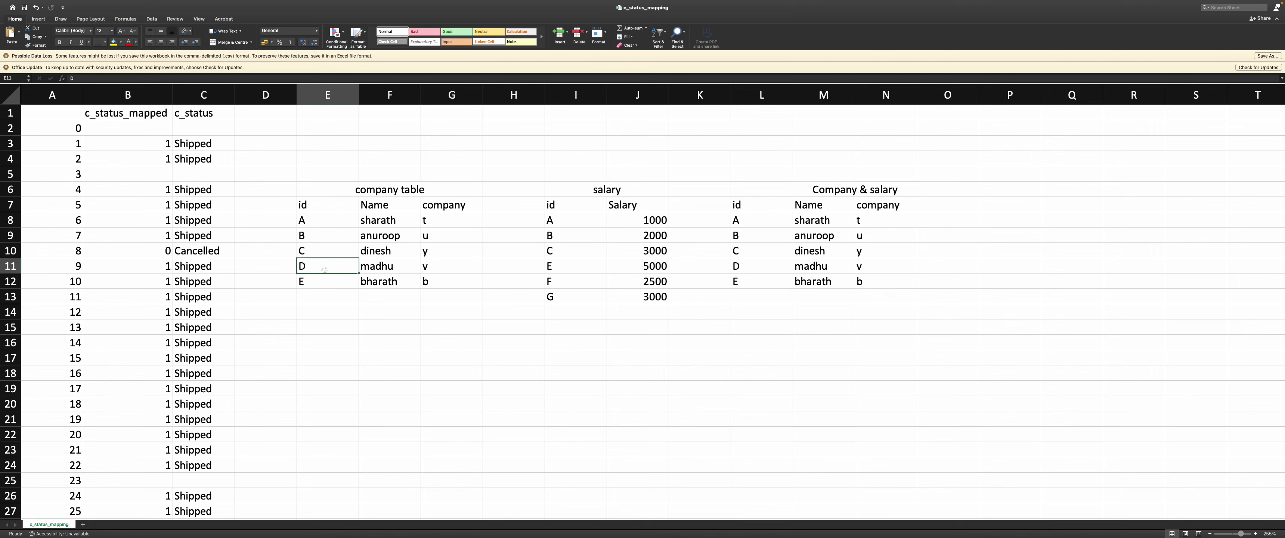
left_click(578, 266)
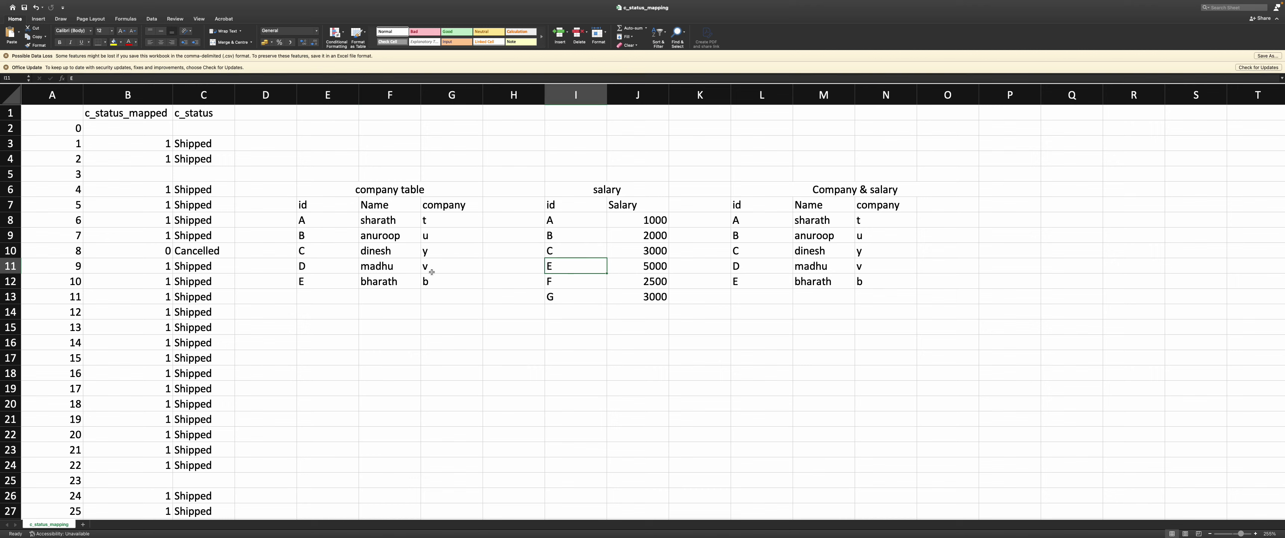
left_click(347, 281)
left_click(585, 262)
left_click(573, 286)
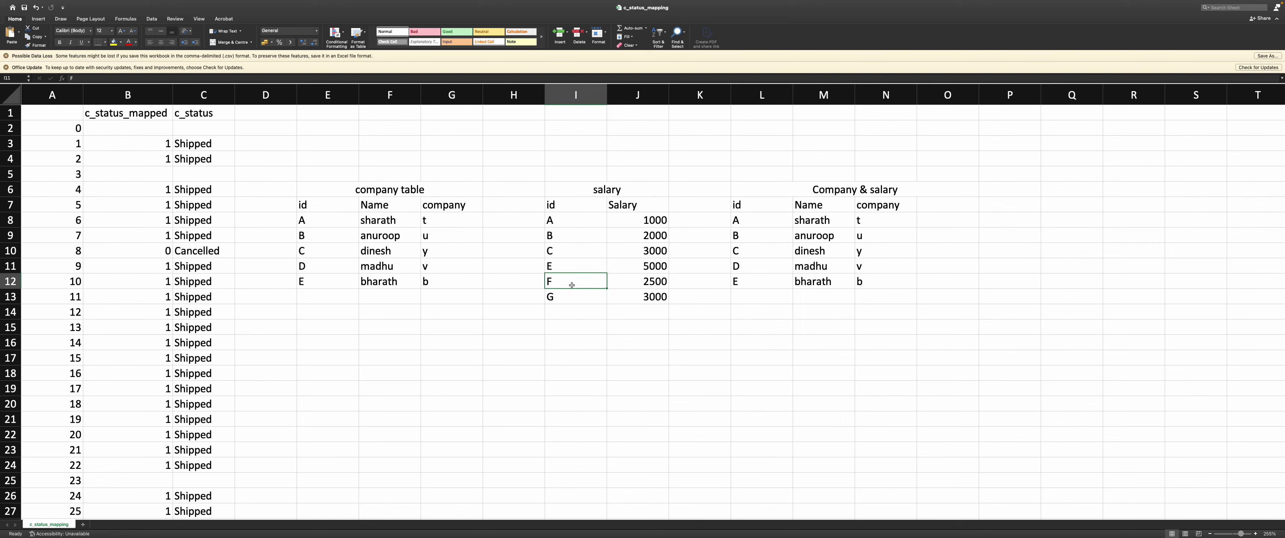
left_click_drag(573, 285, 574, 297)
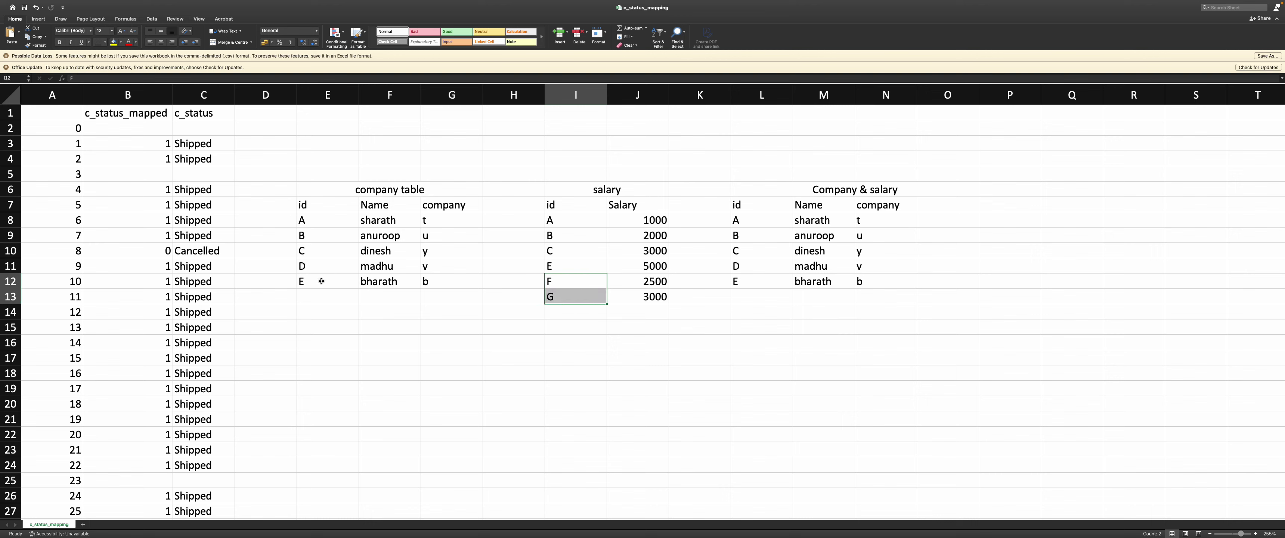
- Delete the id D row in L11:N11 of the combined table, shifting cells up, and title the table "Inner join" in M5:N5
left_click_drag(741, 260, 881, 266)
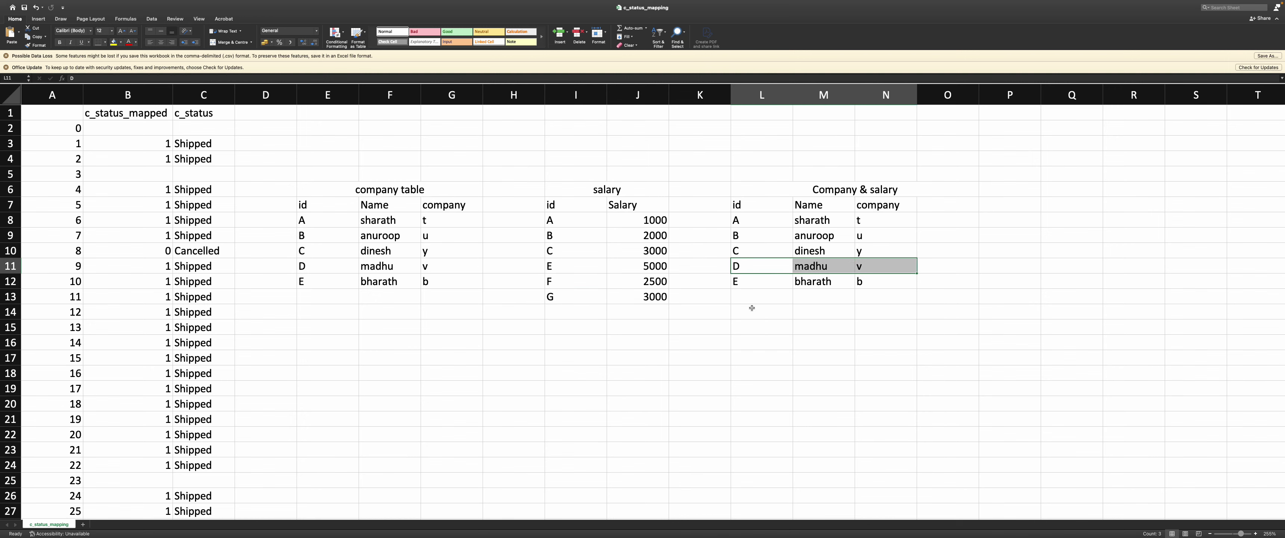
key("ctrl+minus")
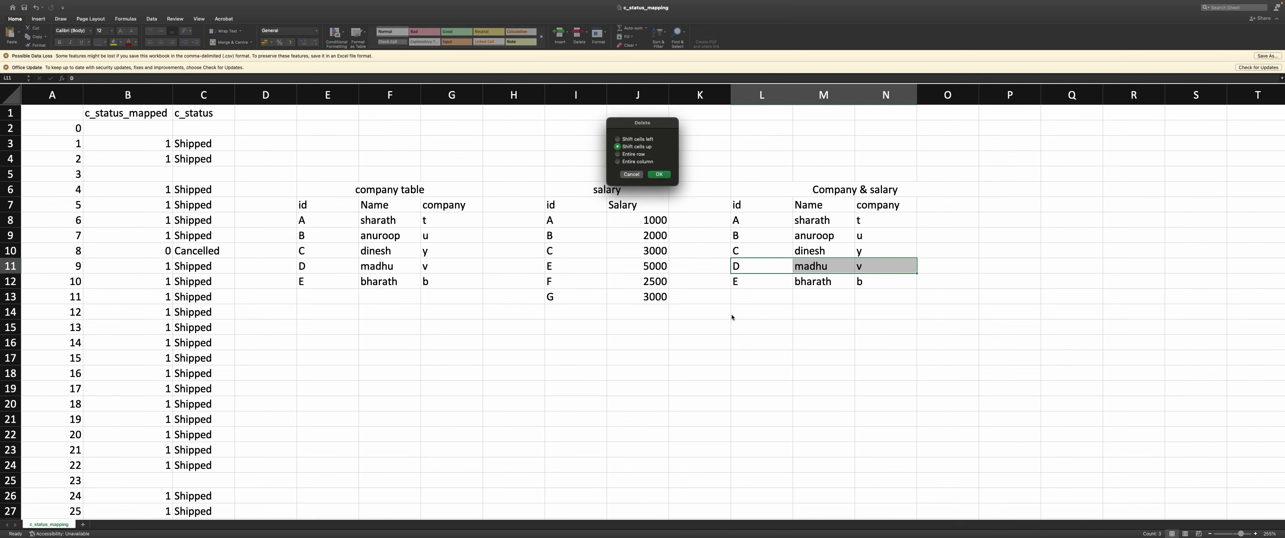
left_click(660, 174)
left_click_drag(828, 175, 888, 175)
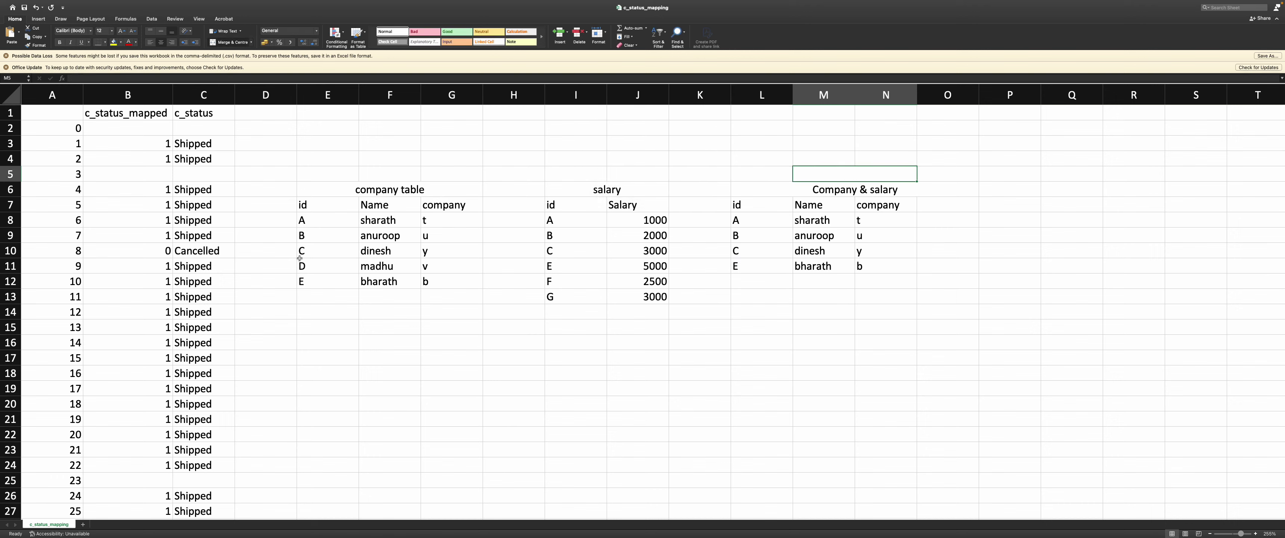
type("Inner join")
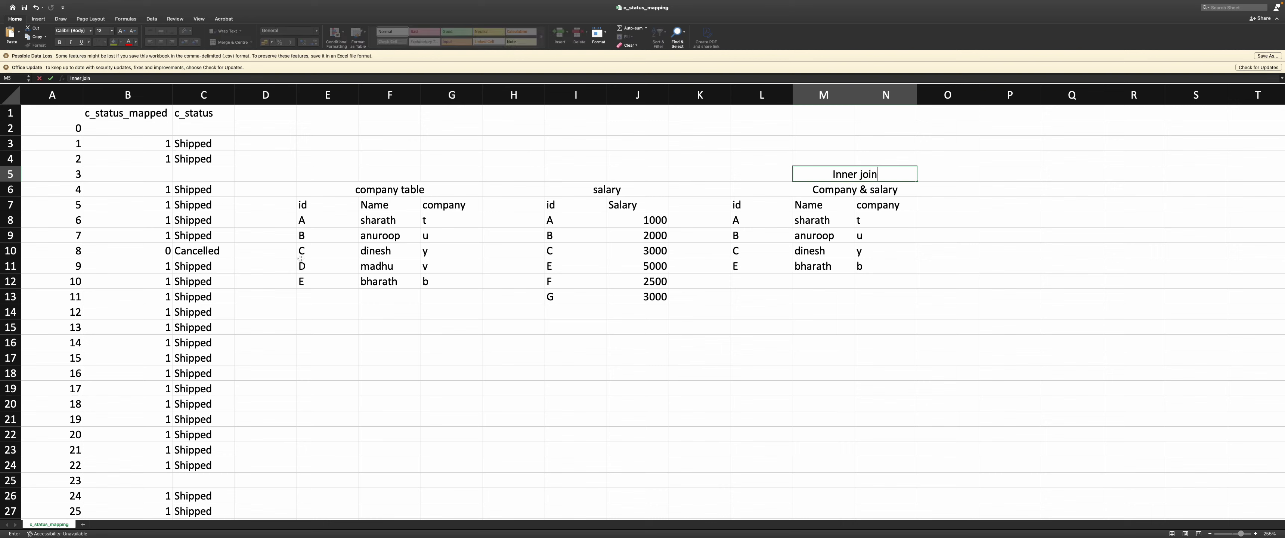
- Add a salary column to the inner join table in O7:O11 with the values 1000, 2000, 3000 and 5000
left_click(934, 211)
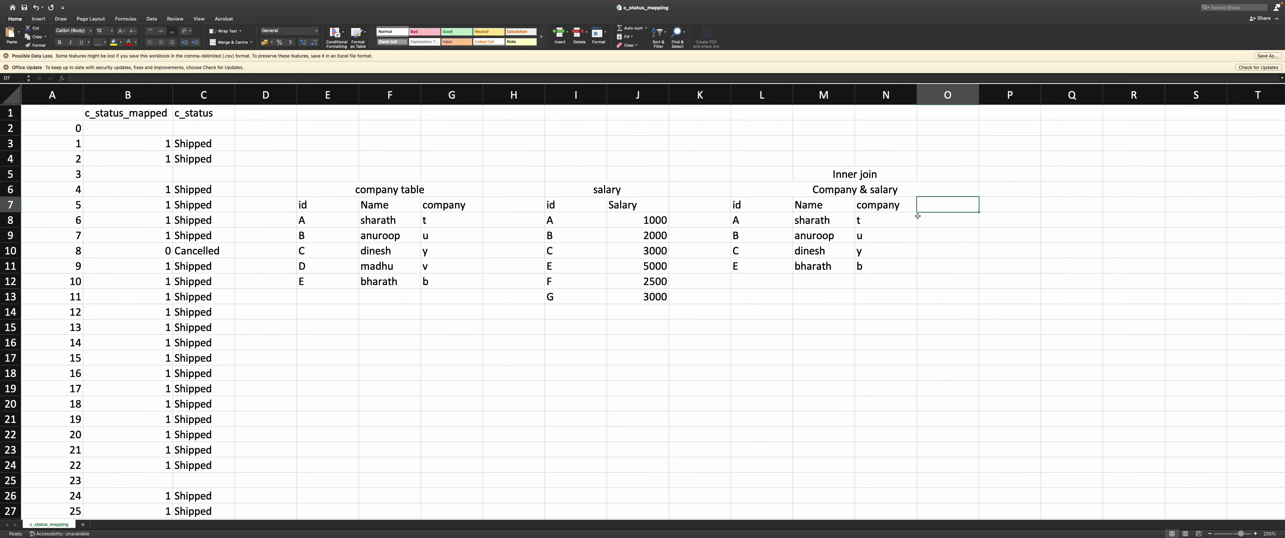
type("salary")
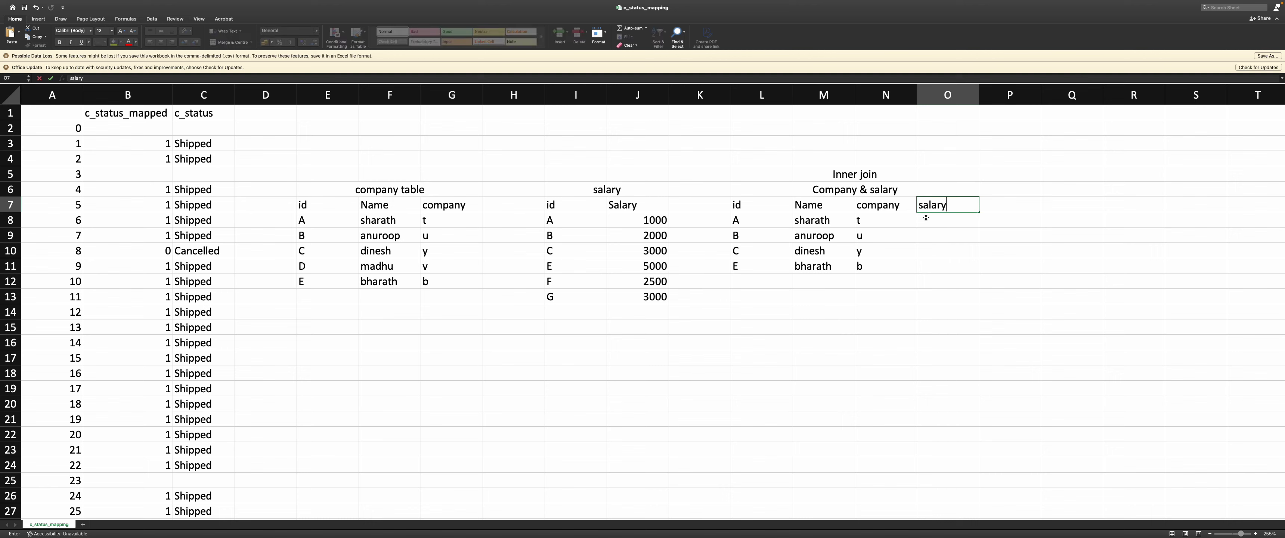
key("Return")
type("1000")
key("Return")
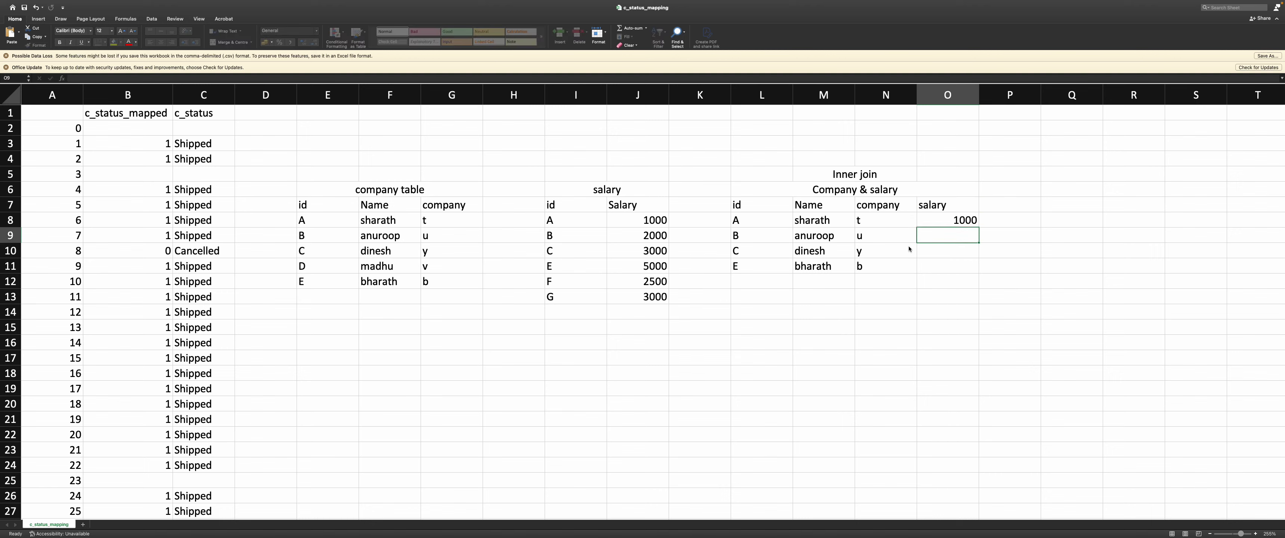
type("2000")
key("Return")
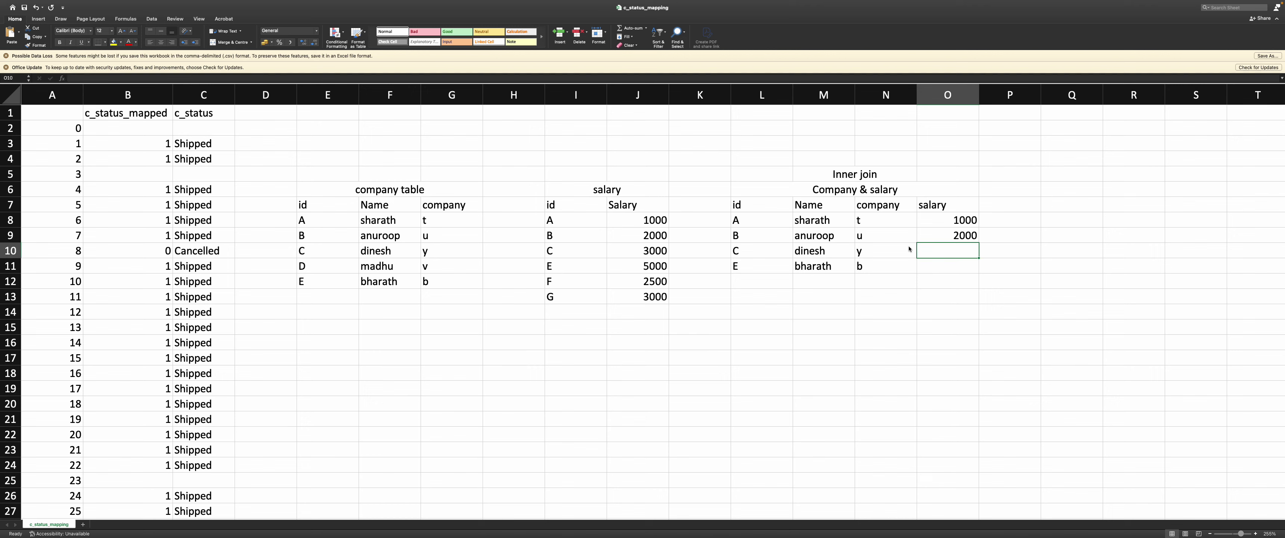
type("3000")
key("Return")
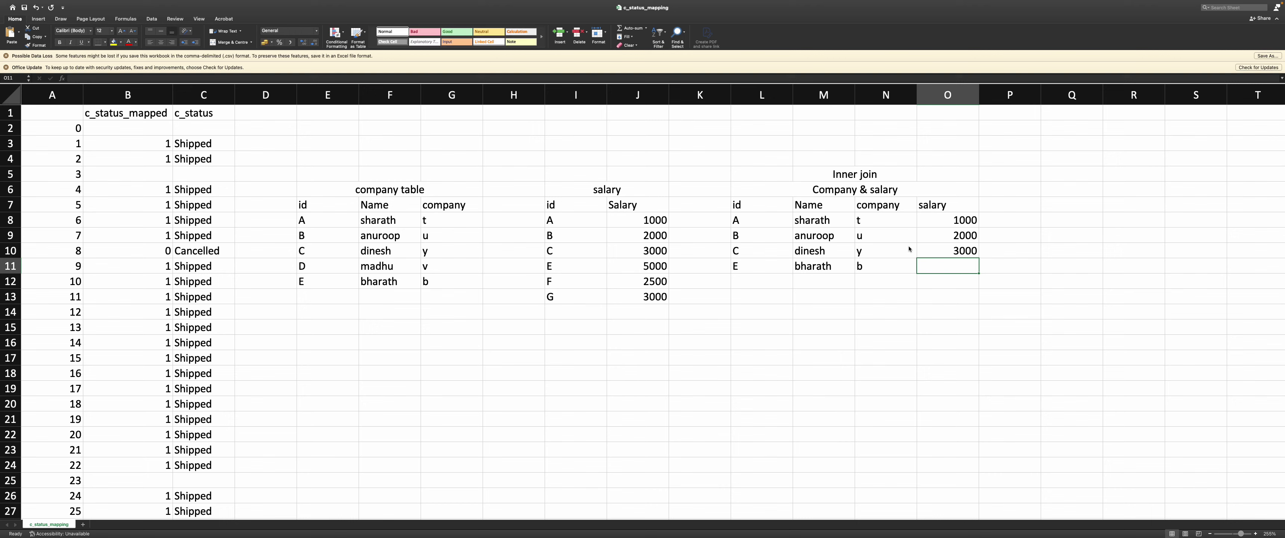
type("5000")
left_click(869, 279)
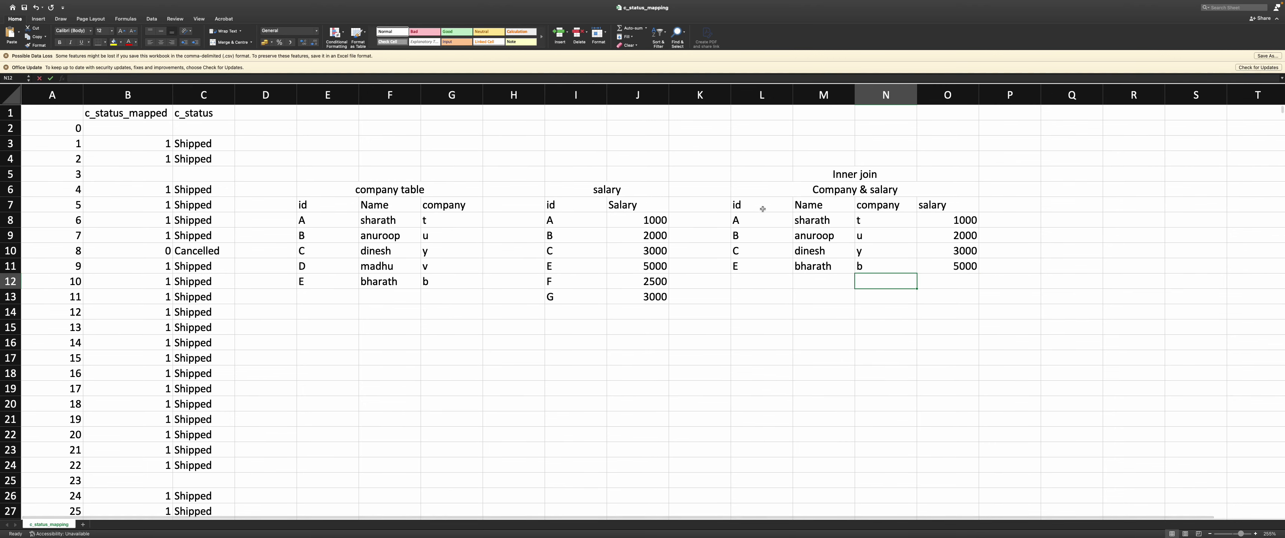
- Copy the whole inner join table, L5:P11 with its titles, to the empty area starting at H17
left_click_drag(763, 172, 1013, 267)
key("super+c")
left_click(1086, 175)
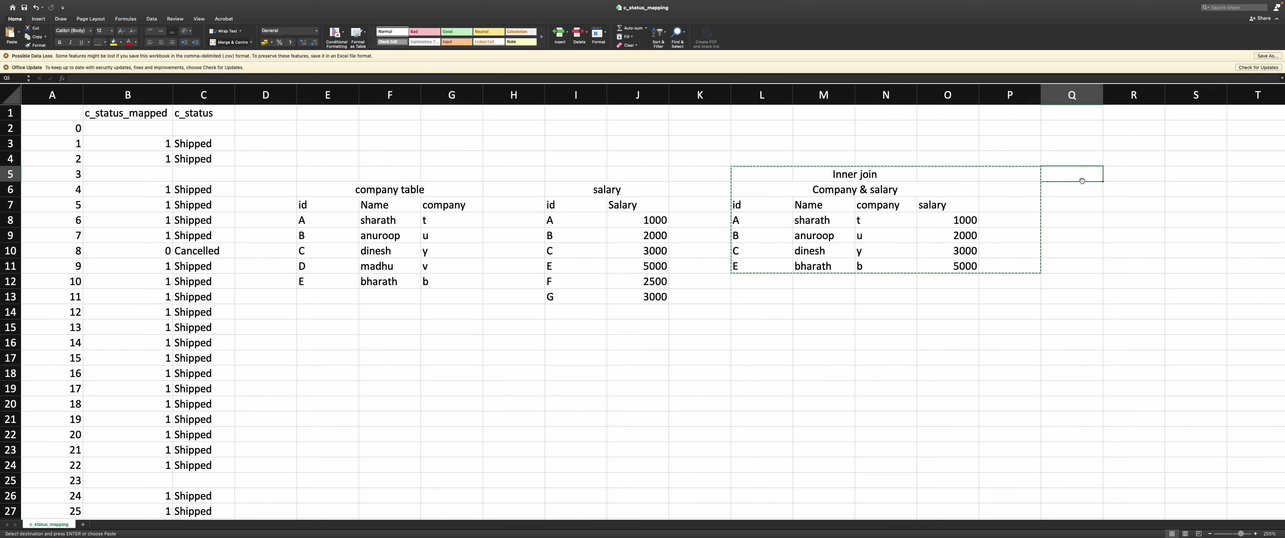
left_click(543, 364)
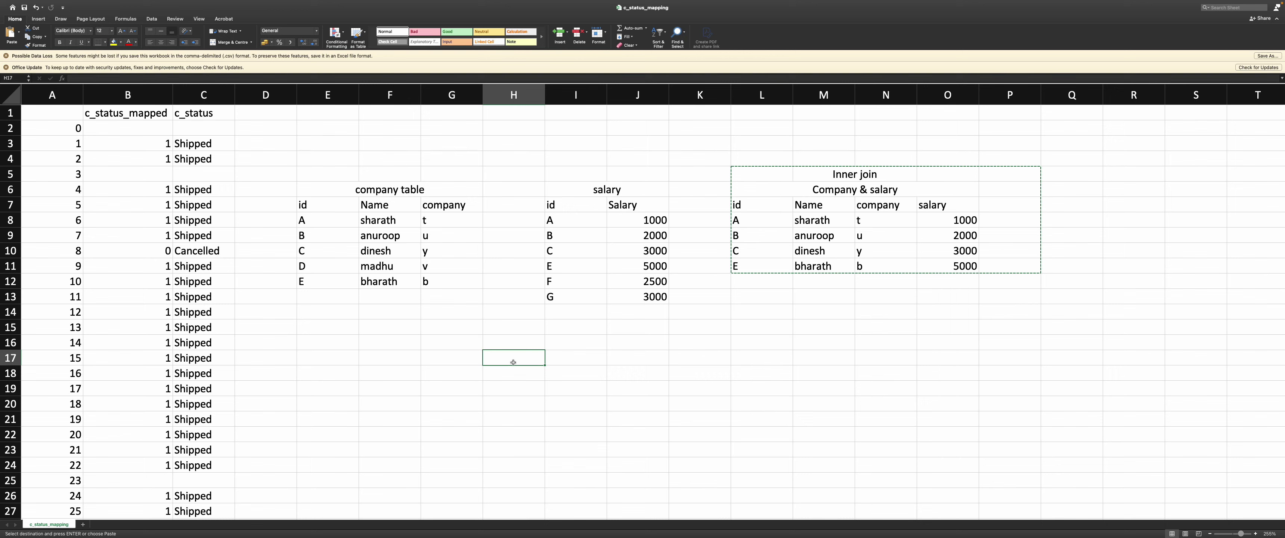
key("super+v")
- Change the title of the copied table in I17 to "Left join"
left_click(635, 364)
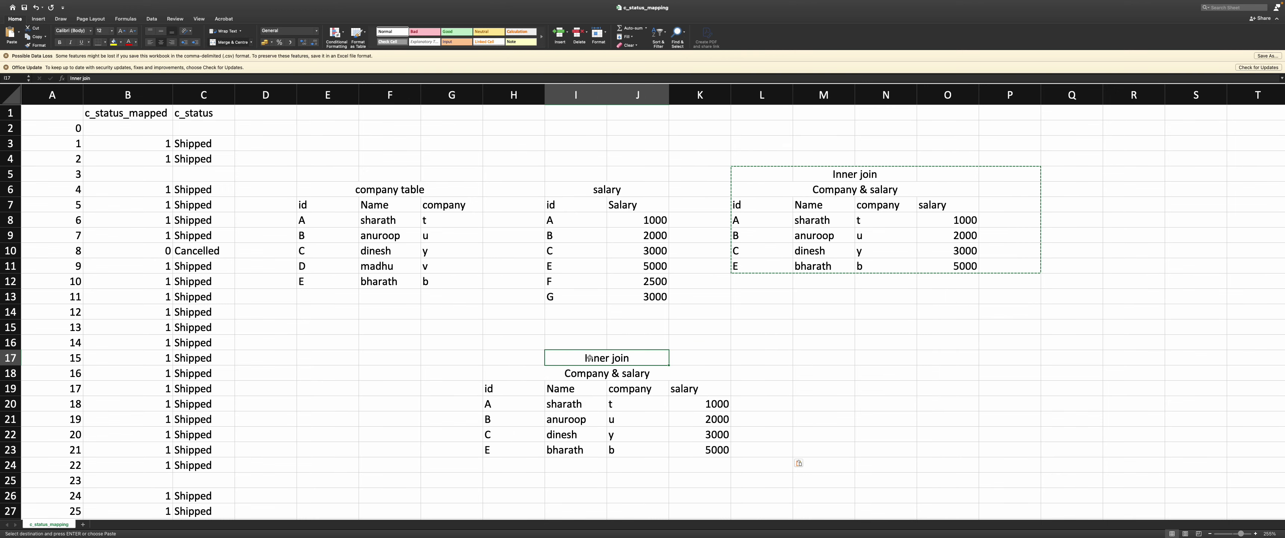
type("Left jon")
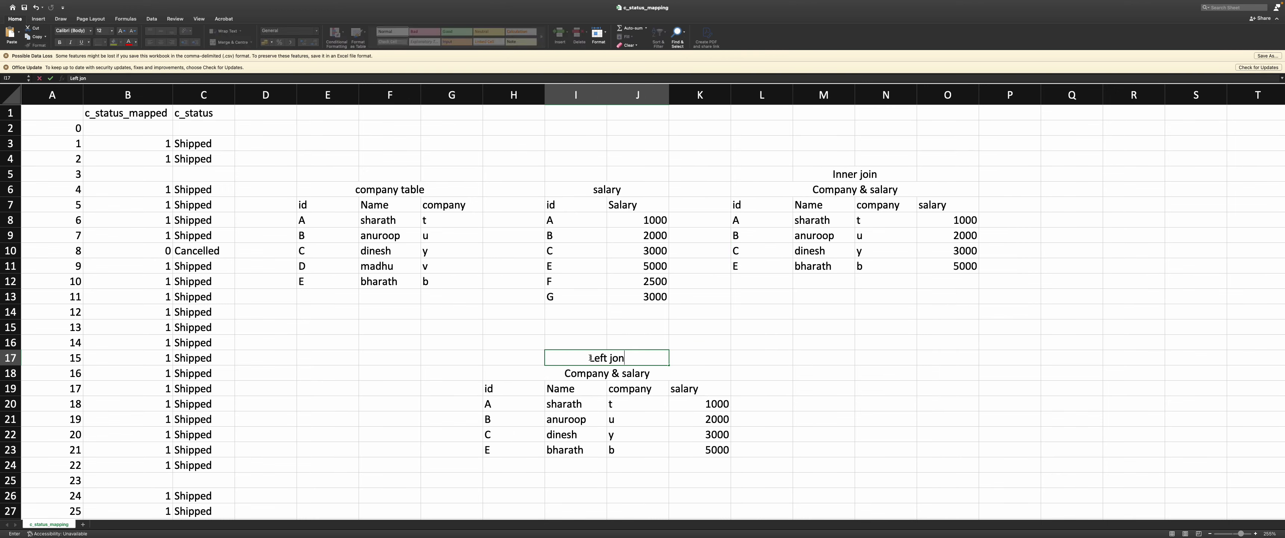
key("BackSpace")
type("in")
left_click(434, 345)
- Copy the company table's five data rows, E8:G12, over the left join table's rows starting at H20
left_click_drag(319, 220, 447, 282)
key("super+c")
left_click(500, 410)
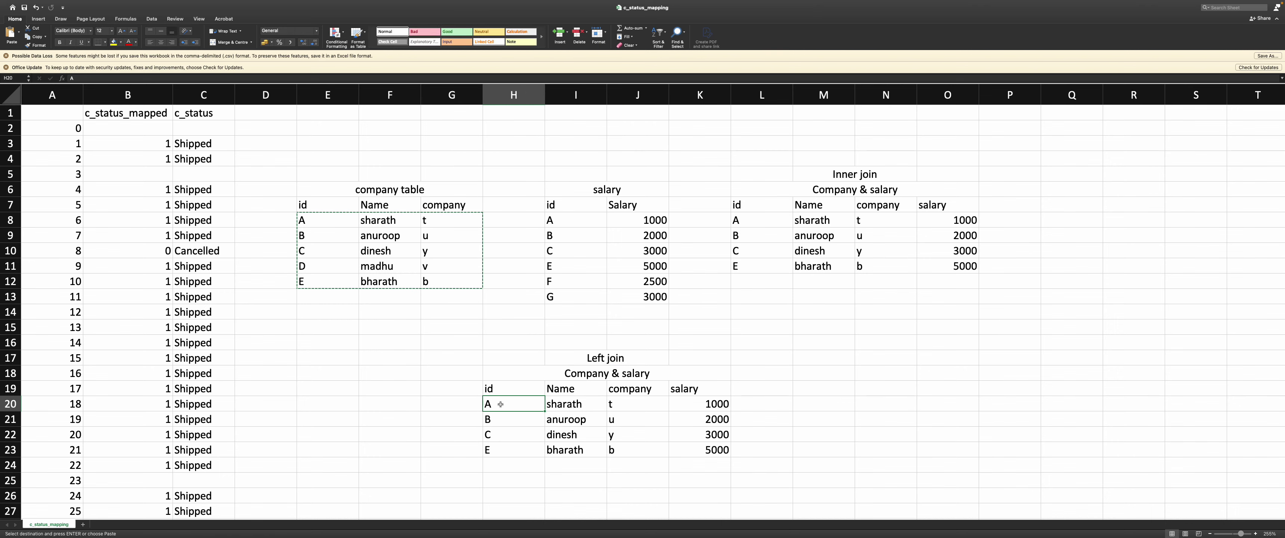
key("super+v")
key("Down")
key("Down")
key("Right")
key("Right")
left_click_drag(512, 404, 641, 465)
key("Escape")
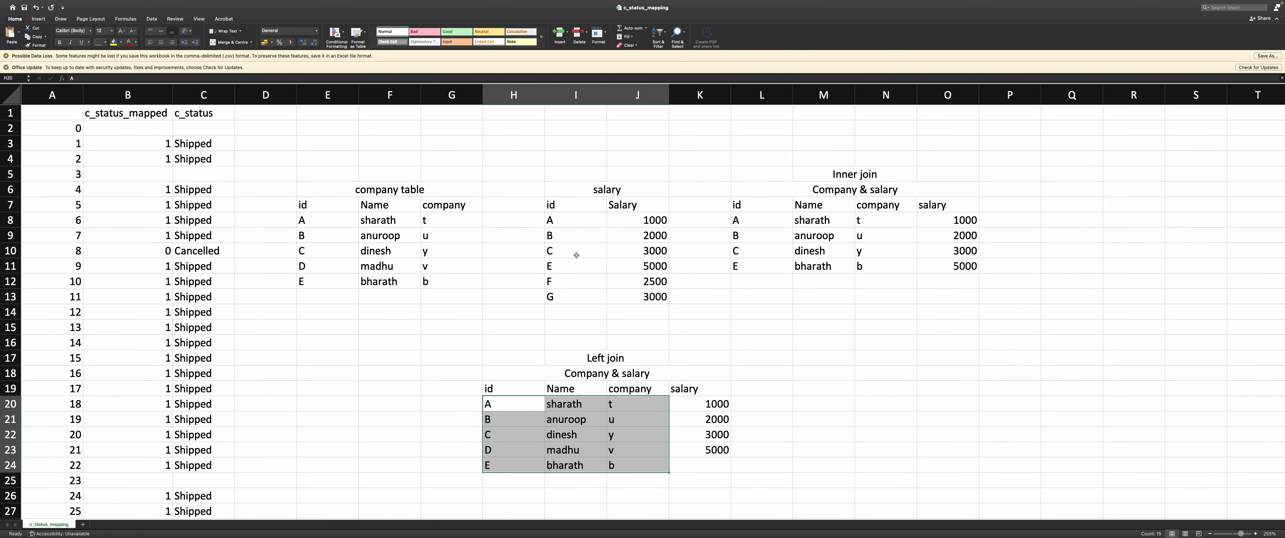
- Check the left join salaries against the salary table, setting id D's salary in K23 to Null and id E's in K24 to 5000
left_click_drag(648, 221, 644, 253)
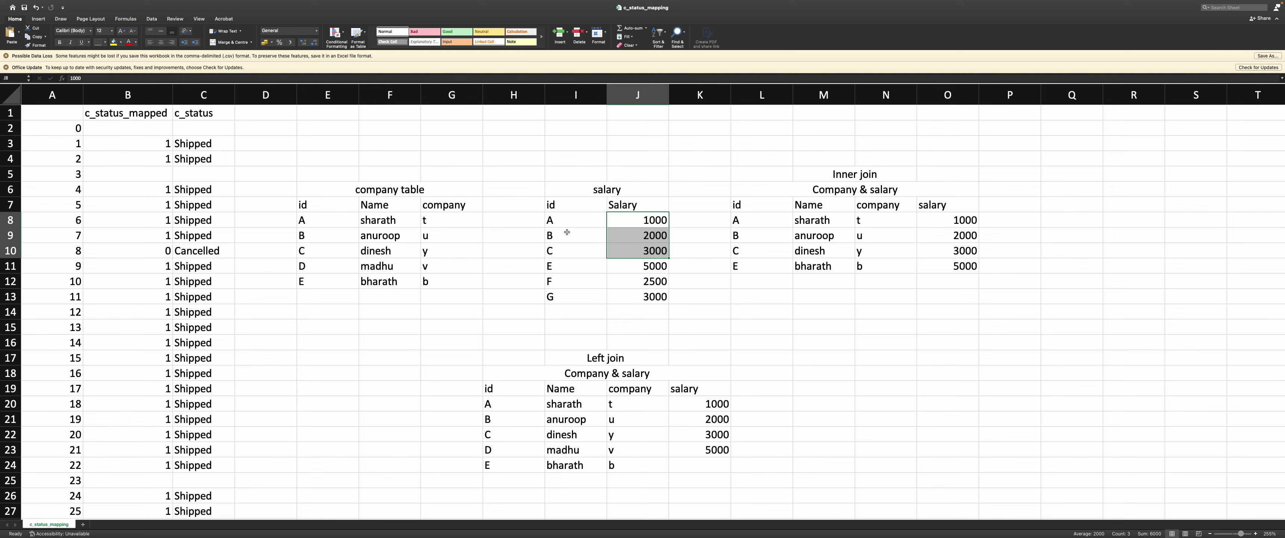
left_click(565, 221)
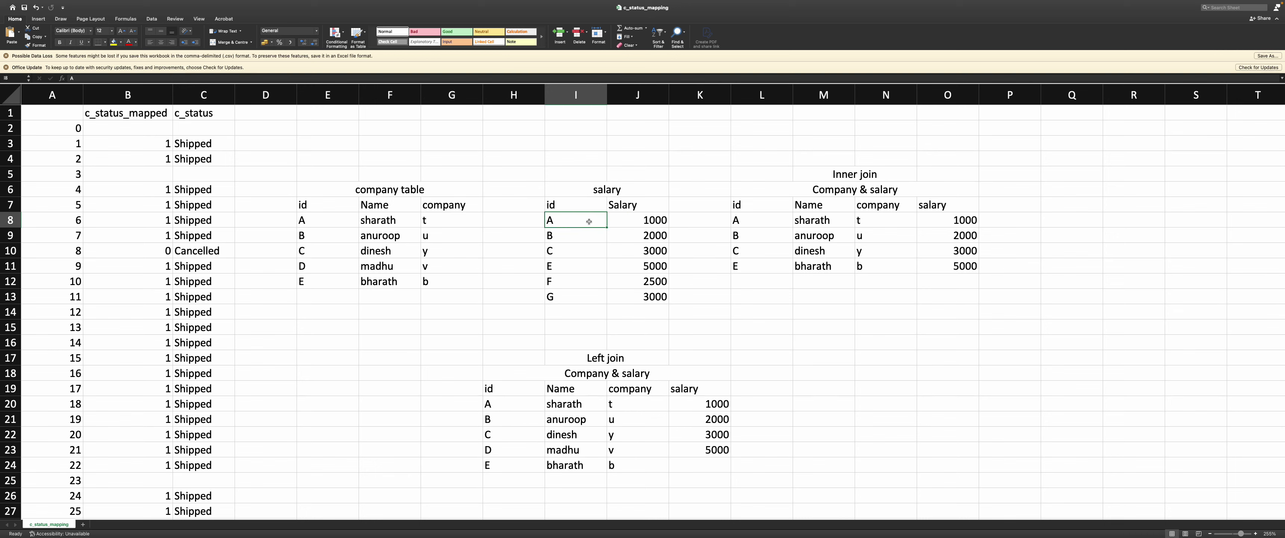
left_click(701, 403)
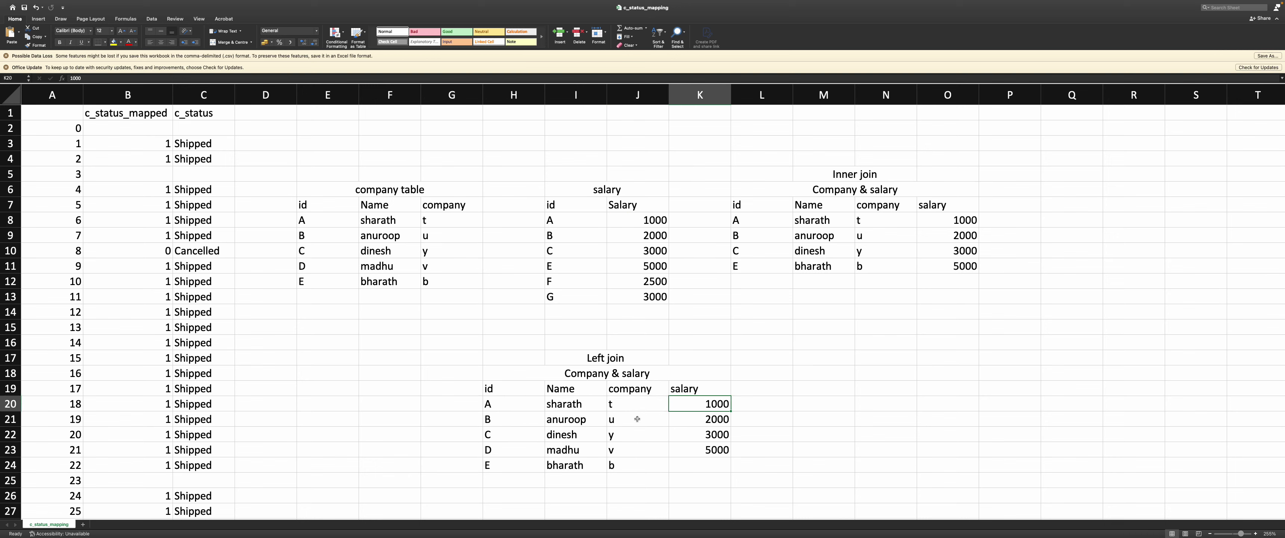
left_click(721, 419)
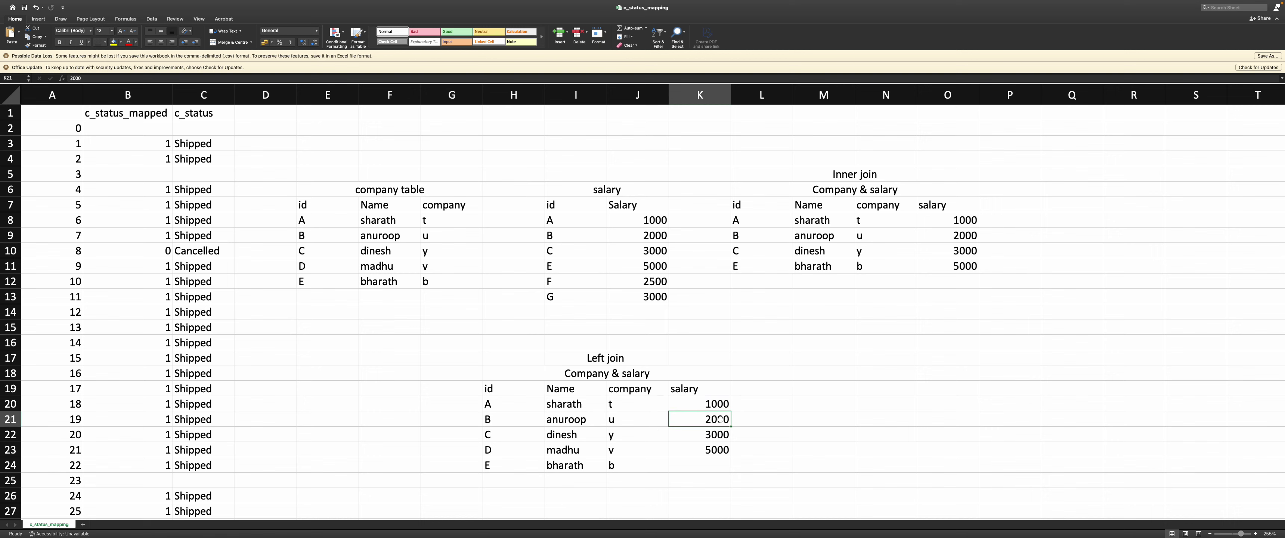
left_click(715, 441)
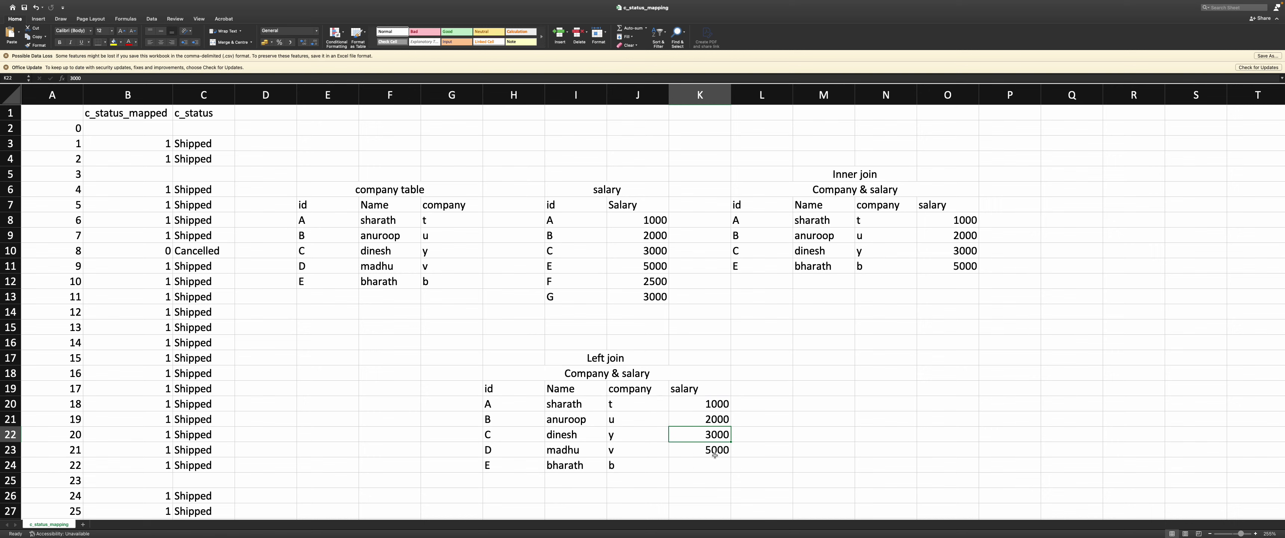
left_click(715, 455)
type("Nu")
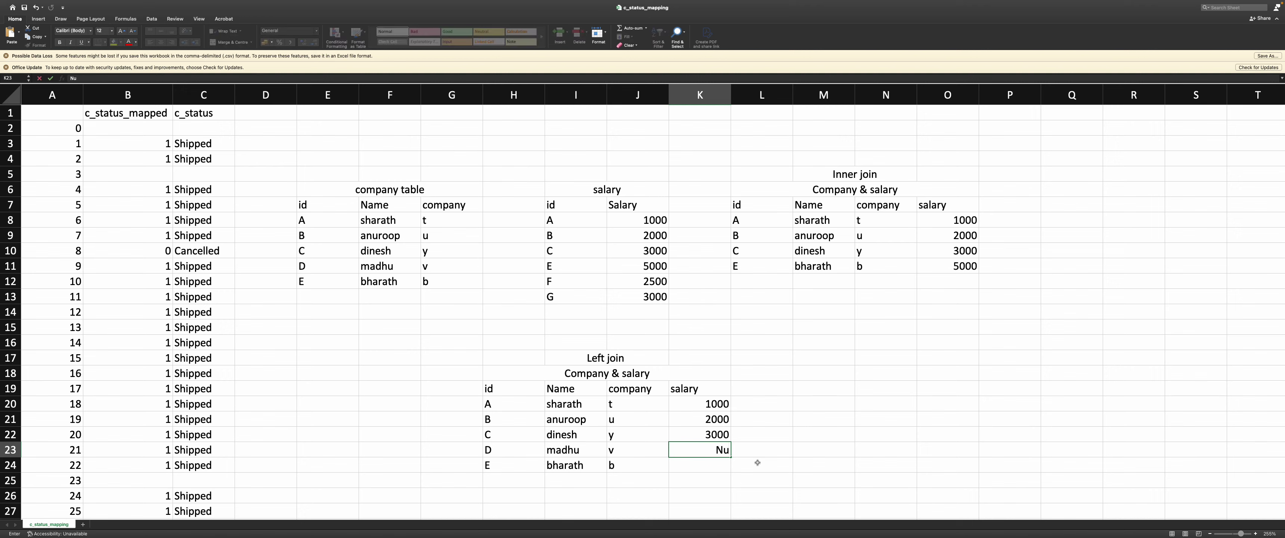
type("ll")
key("Return")
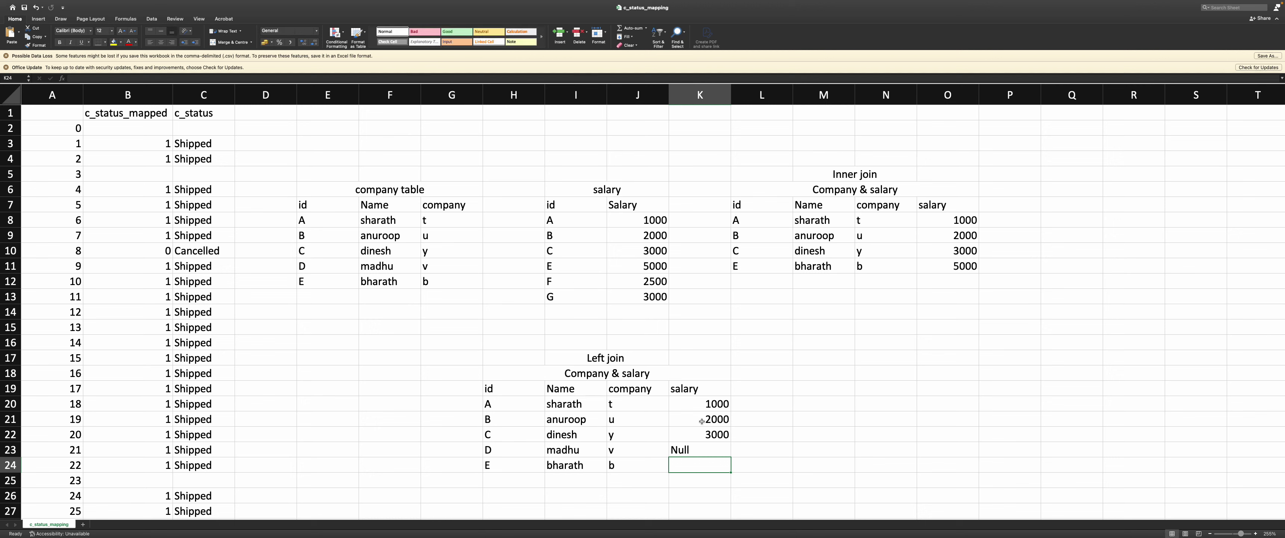
type("5000")
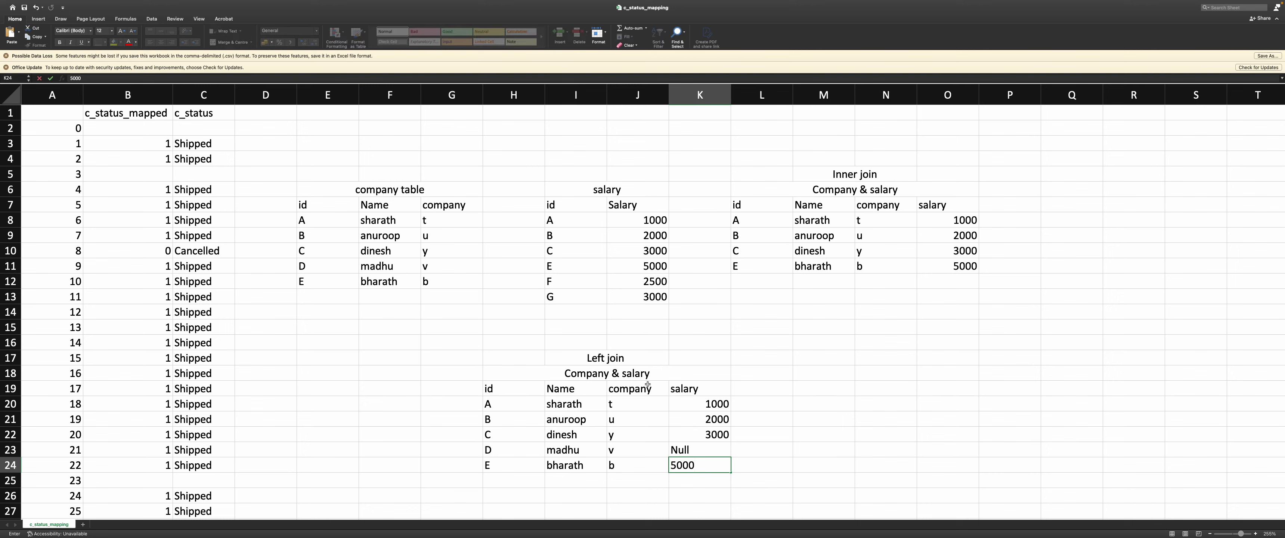
double_click(633, 404)
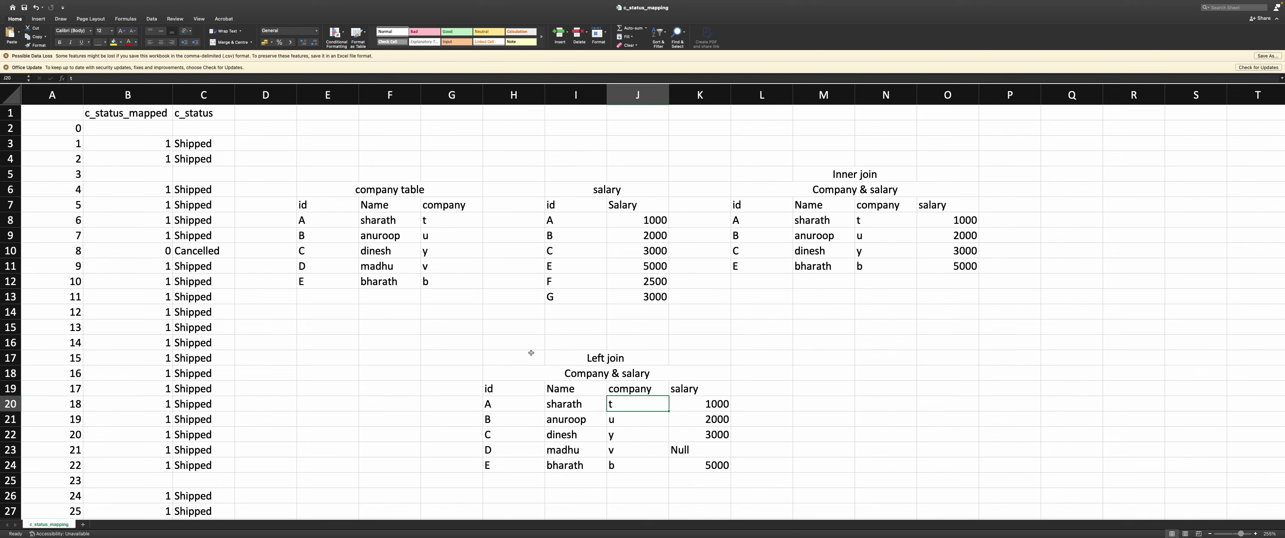
- Select the complete left join table in H17:K24, including its titles
left_click_drag(501, 357, 699, 467)
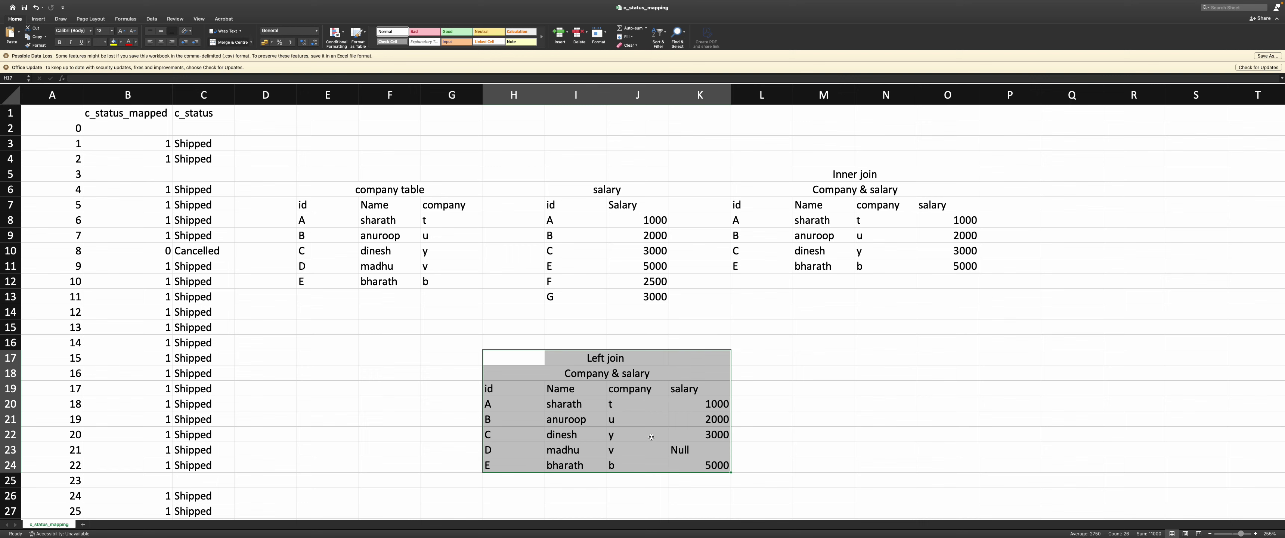